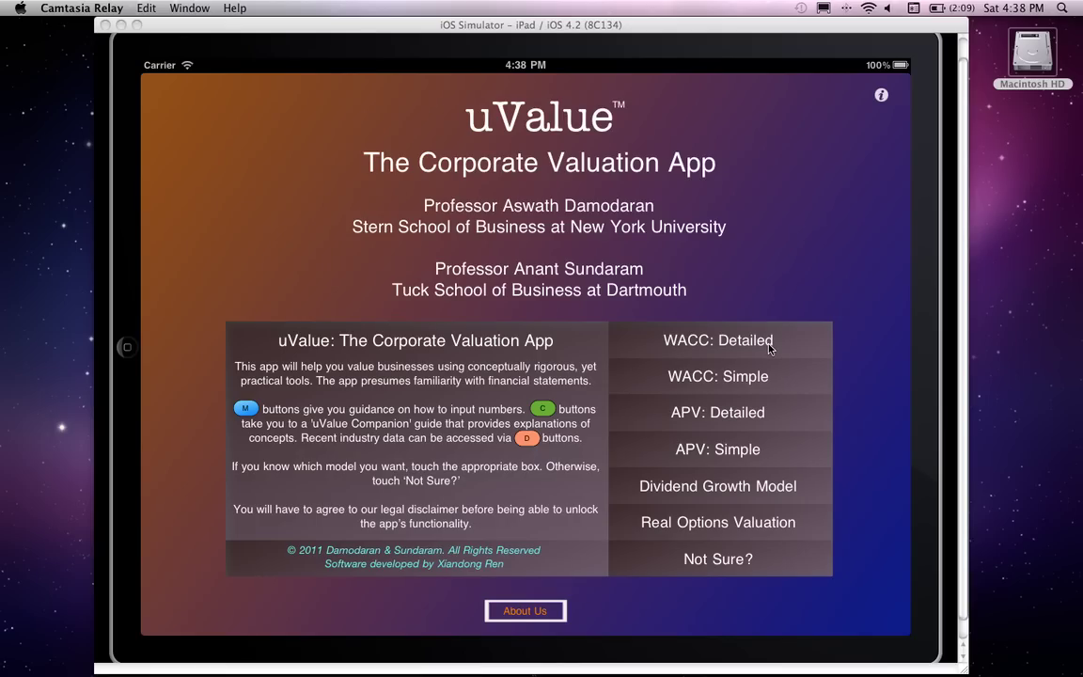
Open the WACC: Detailed model and read its guidance notes on FCFF, WACC and terminal value
{"action": "left_click", "coordinate": [691, 348]}
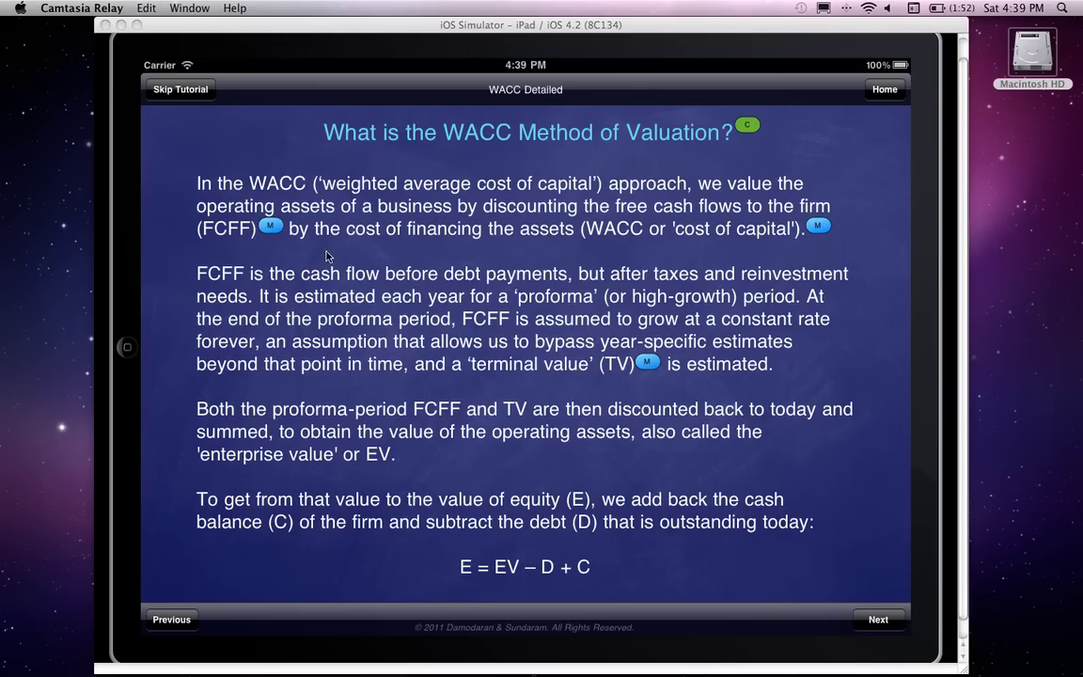
{"action": "left_click", "coordinate": [268, 228]}
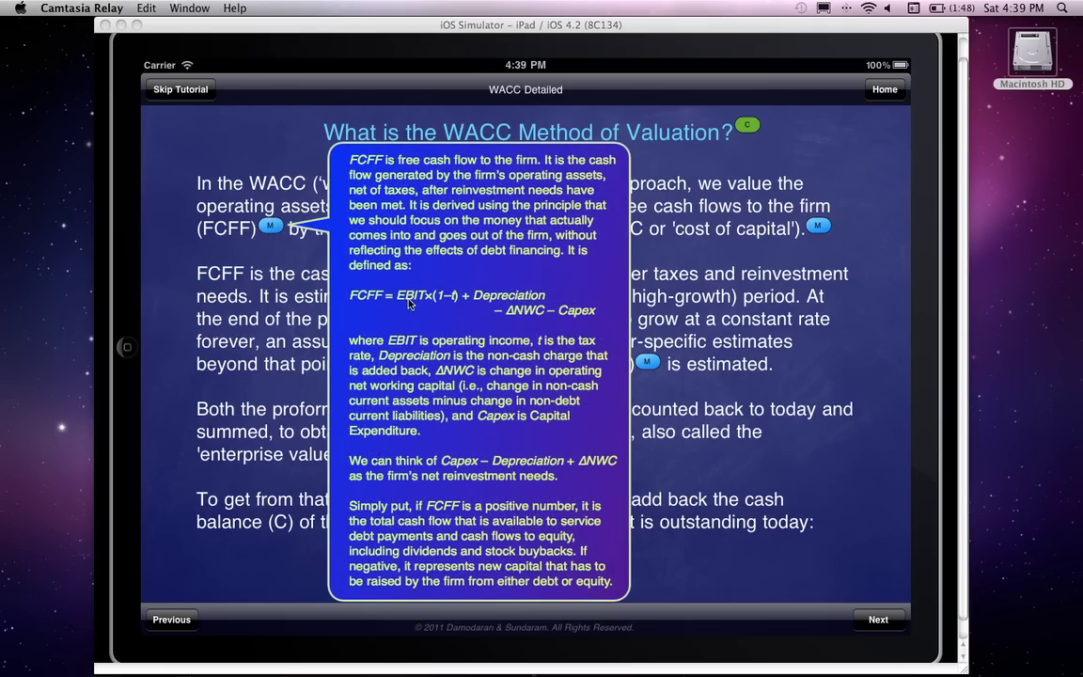
{"action": "left_click", "coordinate": [827, 246]}
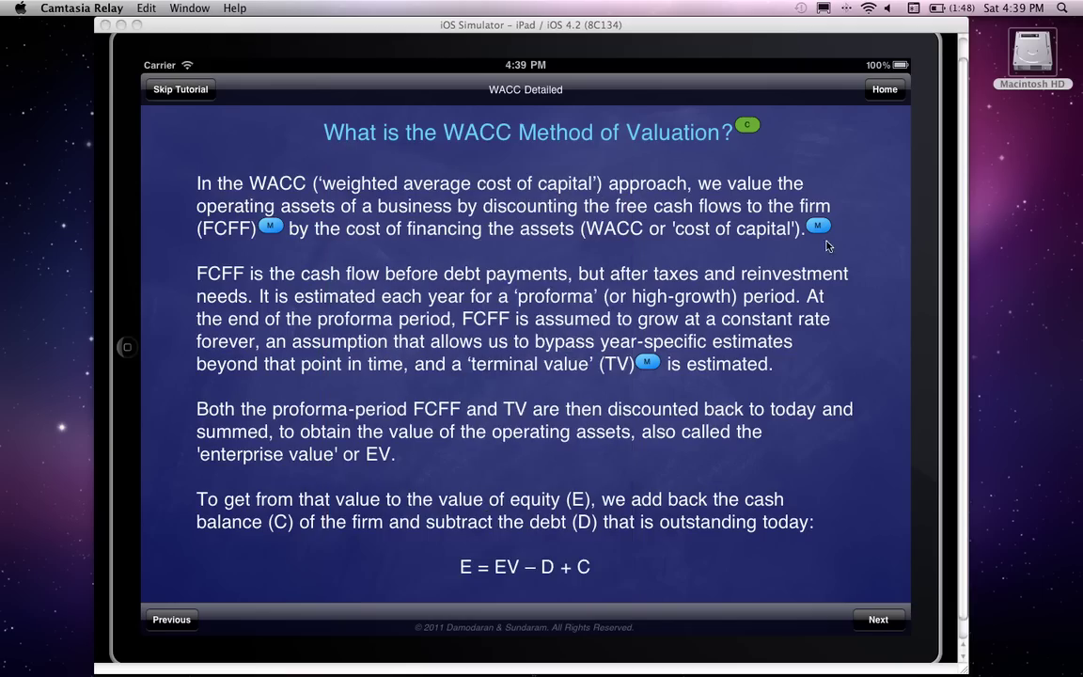
{"action": "left_click", "coordinate": [818, 225]}
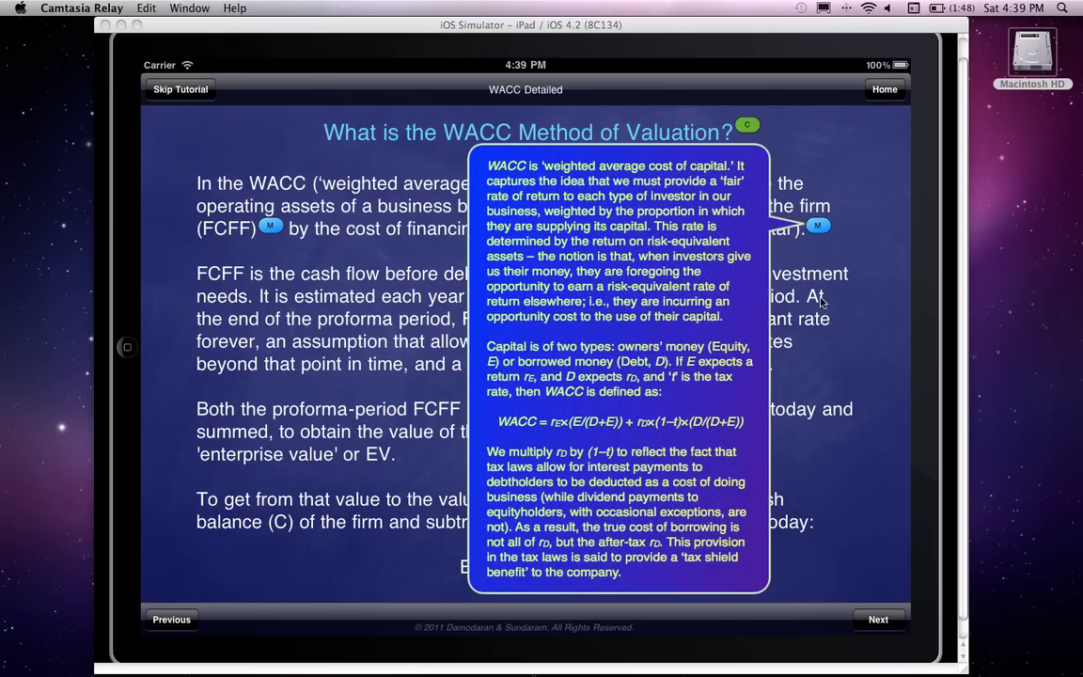
{"action": "left_click", "coordinate": [734, 263]}
{"action": "left_click", "coordinate": [647, 363]}
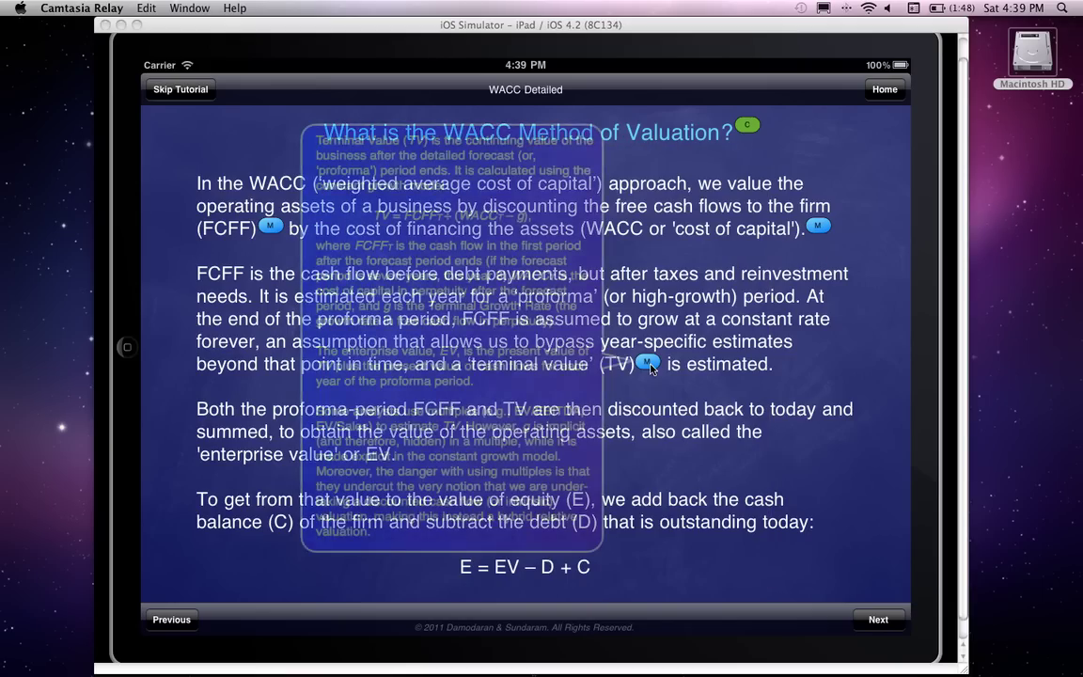
{"action": "left_click", "coordinate": [745, 437]}
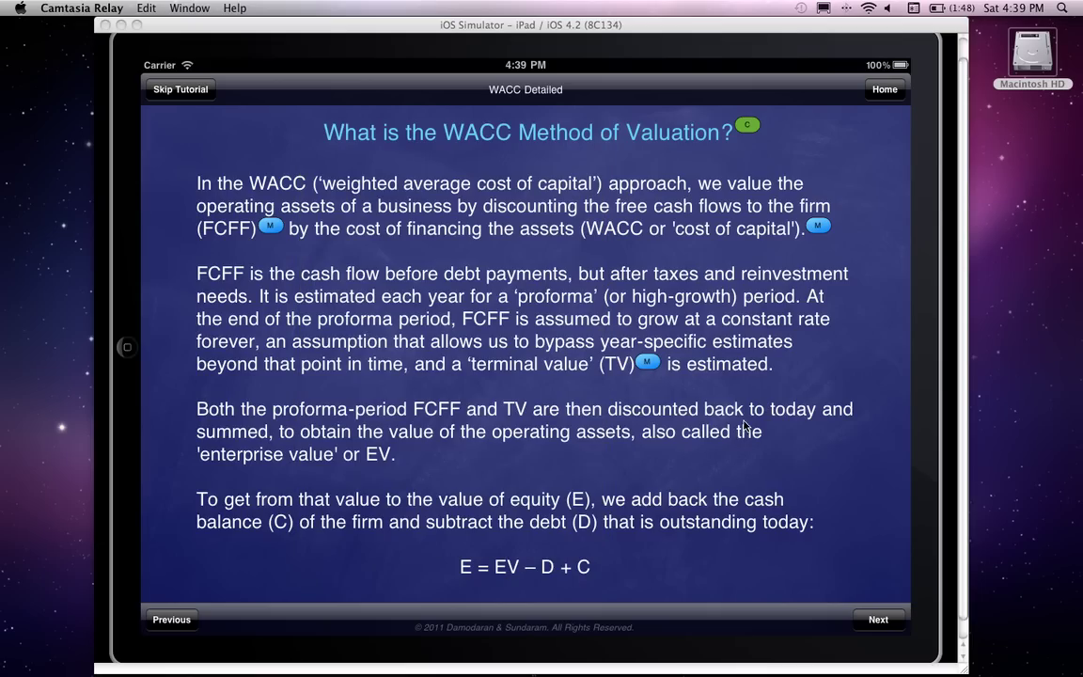
Browse the uValue Companion from the WACC chapter to Chapter 4 on the APV model, and return to the tutorial
{"action": "left_click", "coordinate": [746, 130]}
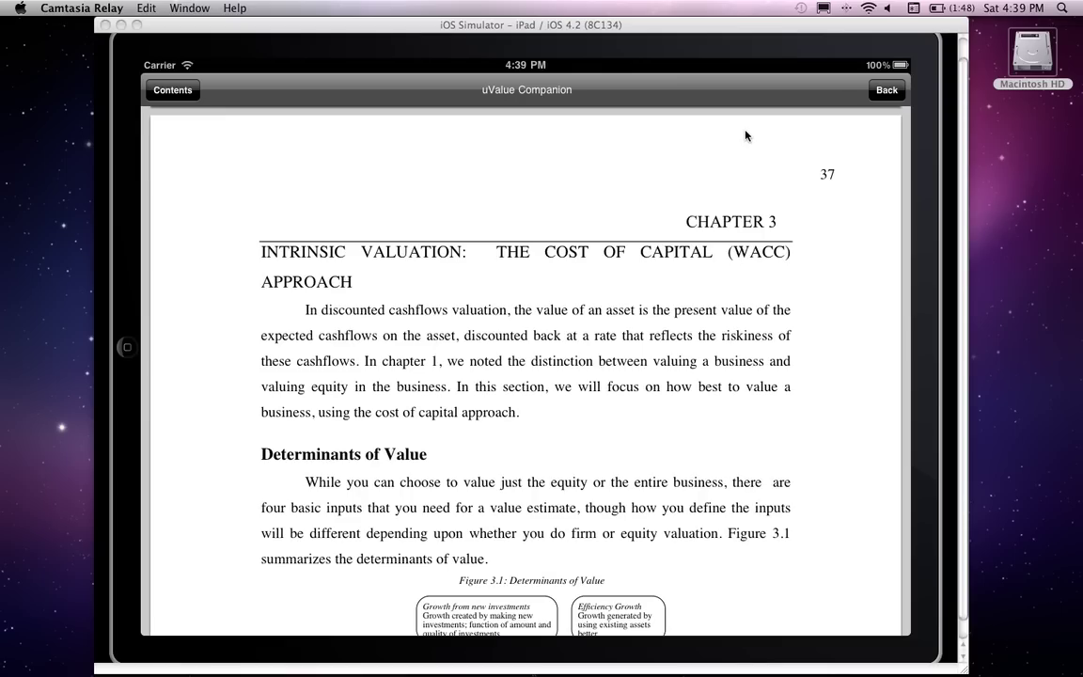
{"action": "left_click_drag", "start_coordinate": [634, 406], "coordinate": [623, 302]}
{"action": "left_click_drag", "start_coordinate": [620, 439], "coordinate": [623, 249]}
{"action": "left_click_drag", "start_coordinate": [562, 547], "coordinate": [616, 511]}
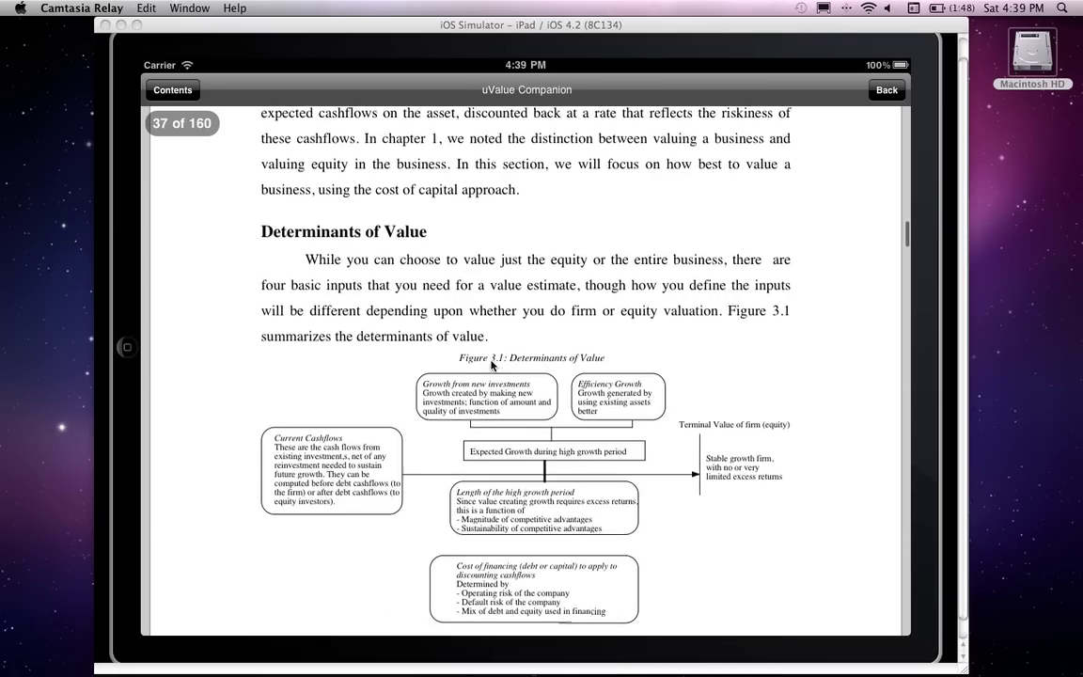
{"action": "left_click", "coordinate": [172, 89]}
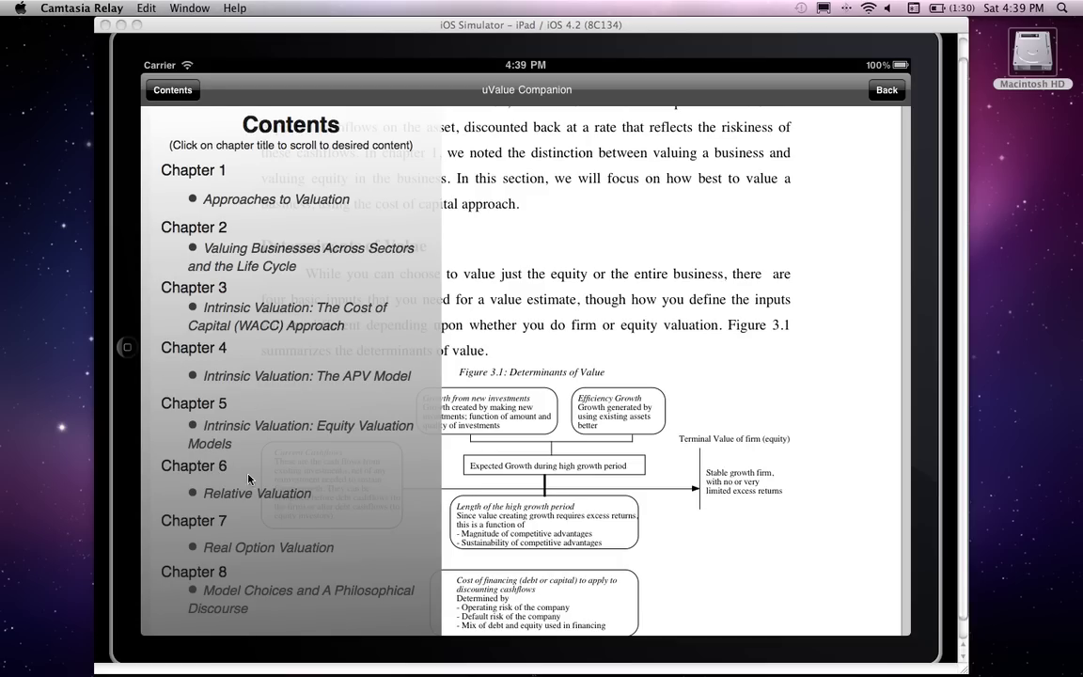
{"action": "left_click", "coordinate": [252, 379]}
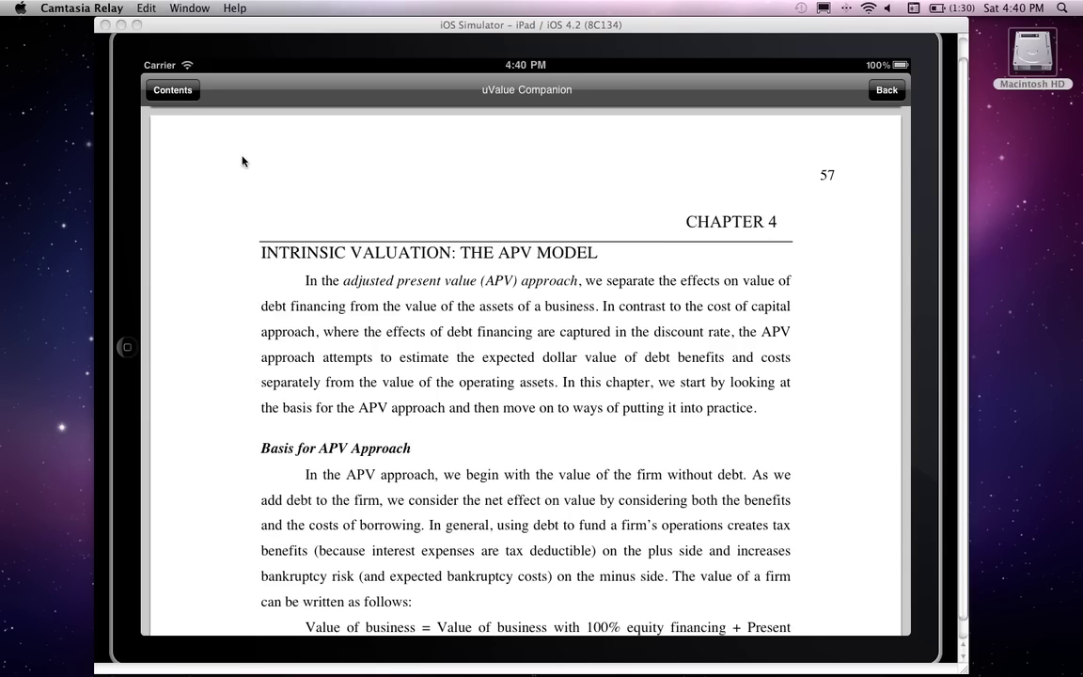
{"action": "left_click", "coordinate": [883, 90]}
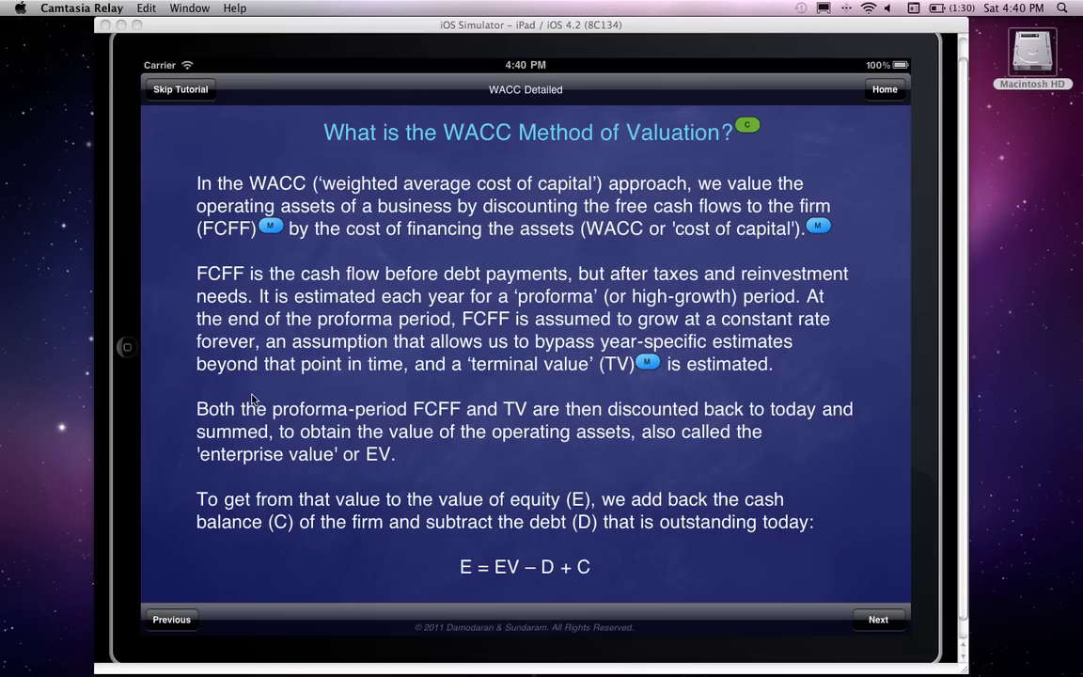
Advance to the key questions page and read the guidance on operating income, WACC, depreciation and terminal growth rate
{"action": "left_click", "coordinate": [878, 620]}
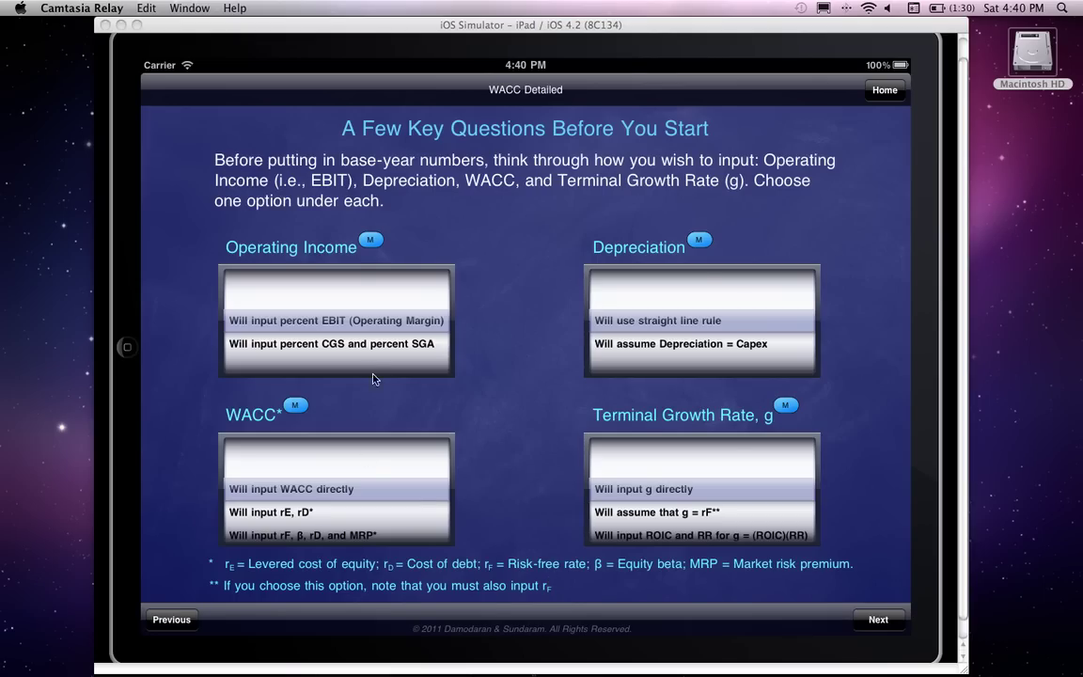
{"action": "left_click", "coordinate": [370, 239]}
{"action": "left_click", "coordinate": [294, 405]}
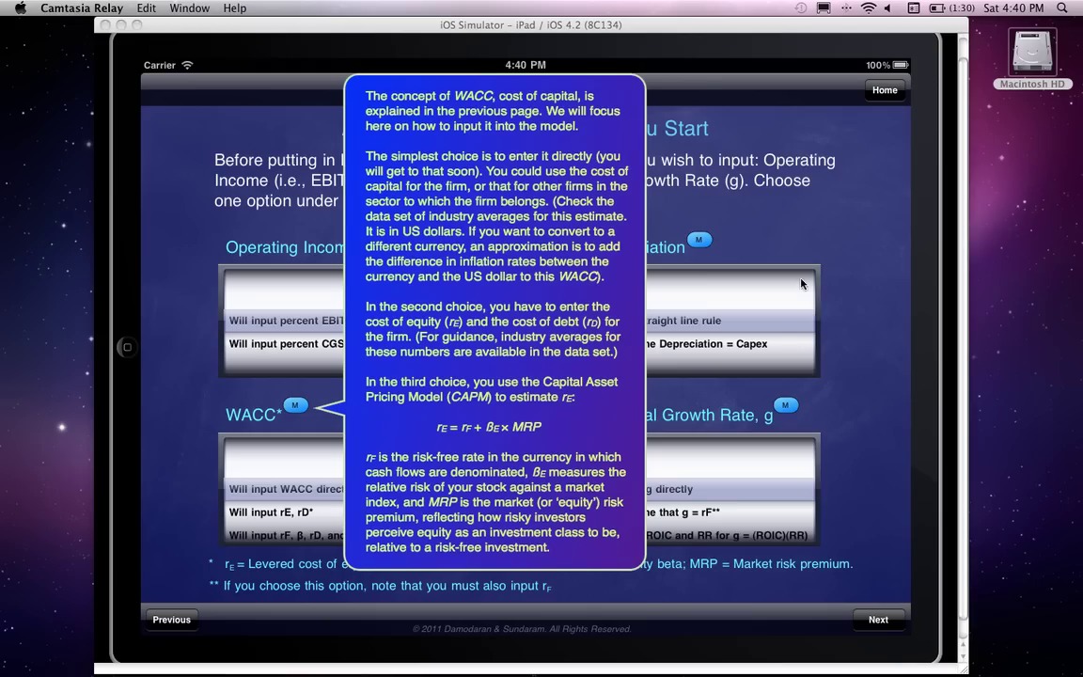
{"action": "left_click", "coordinate": [701, 241]}
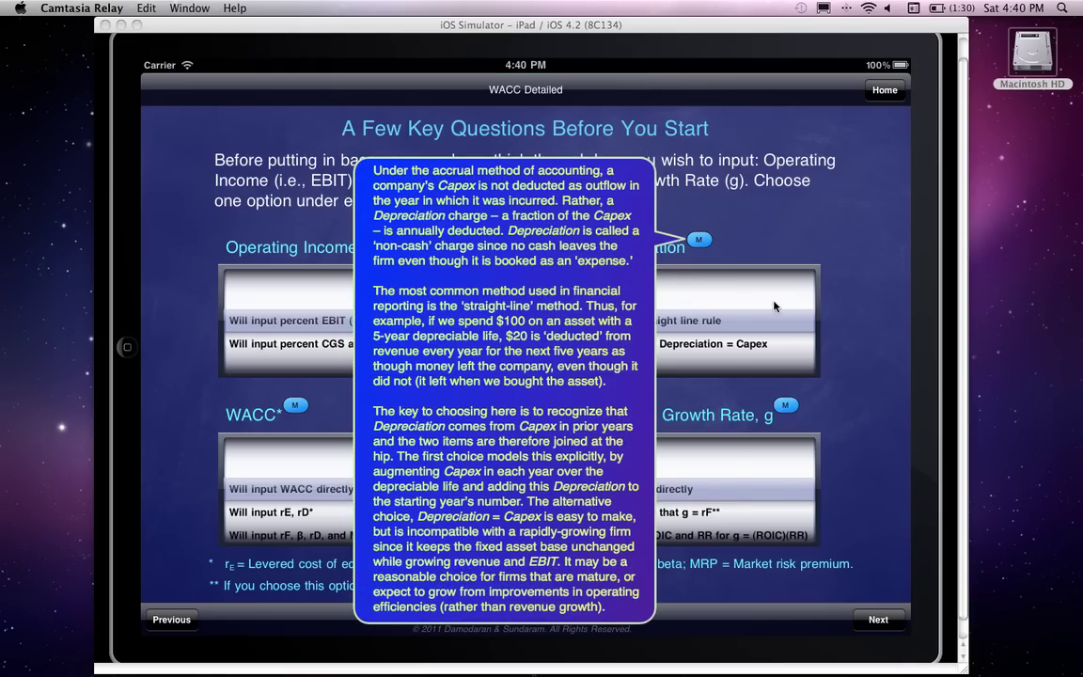
{"action": "left_click", "coordinate": [714, 393]}
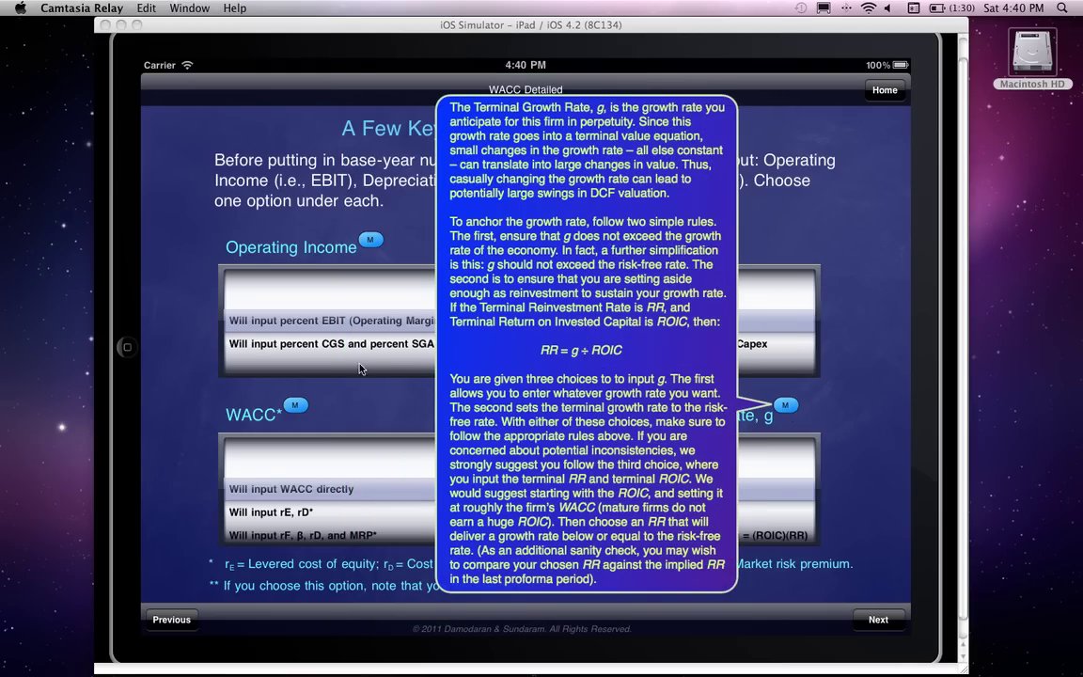
{"action": "left_click", "coordinate": [164, 370]}
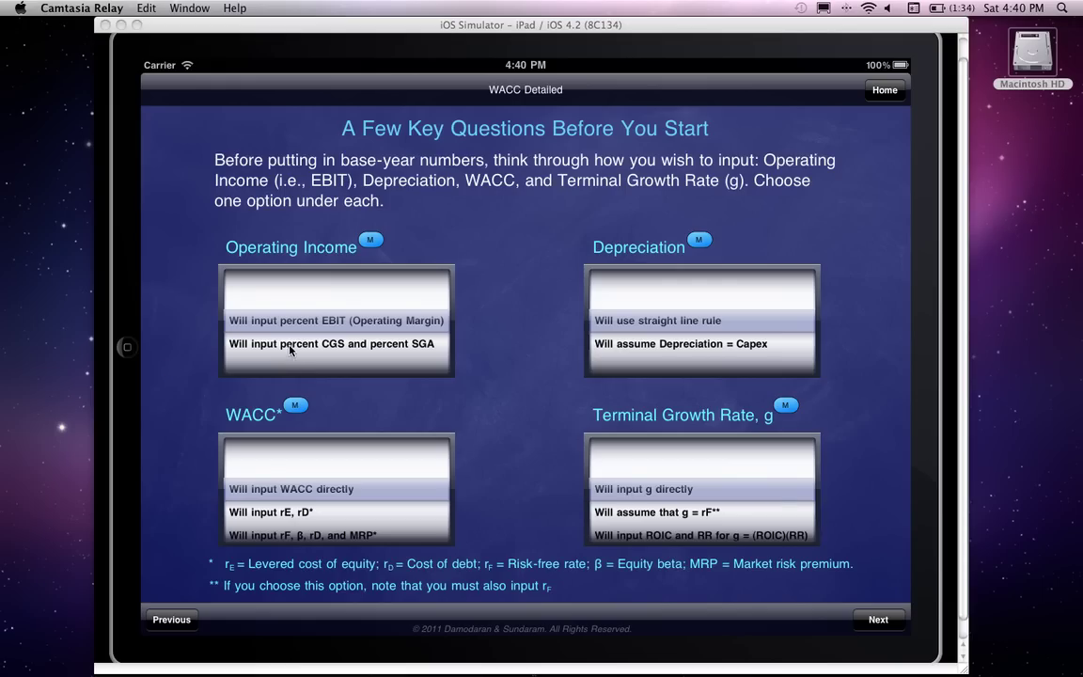
Choose to input rF, β, rD and MRP for WACC and assume g = rF for terminal growth, and continue to the model inputs
{"action": "left_click_drag", "start_coordinate": [290, 346], "coordinate": [292, 329]}
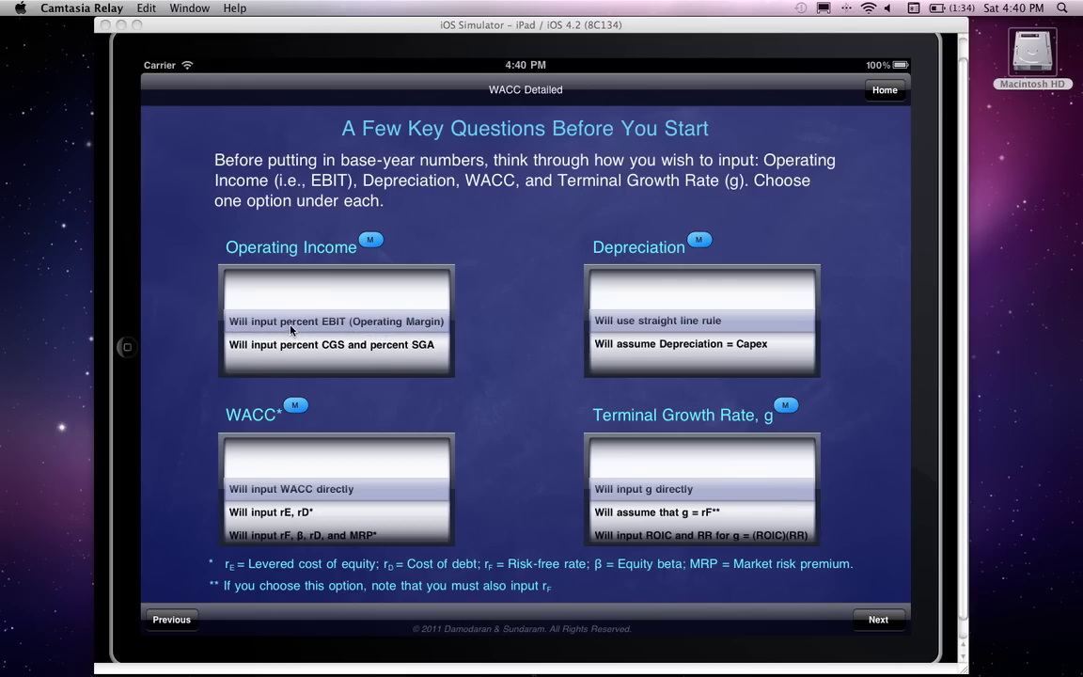
{"action": "left_click", "coordinate": [331, 529]}
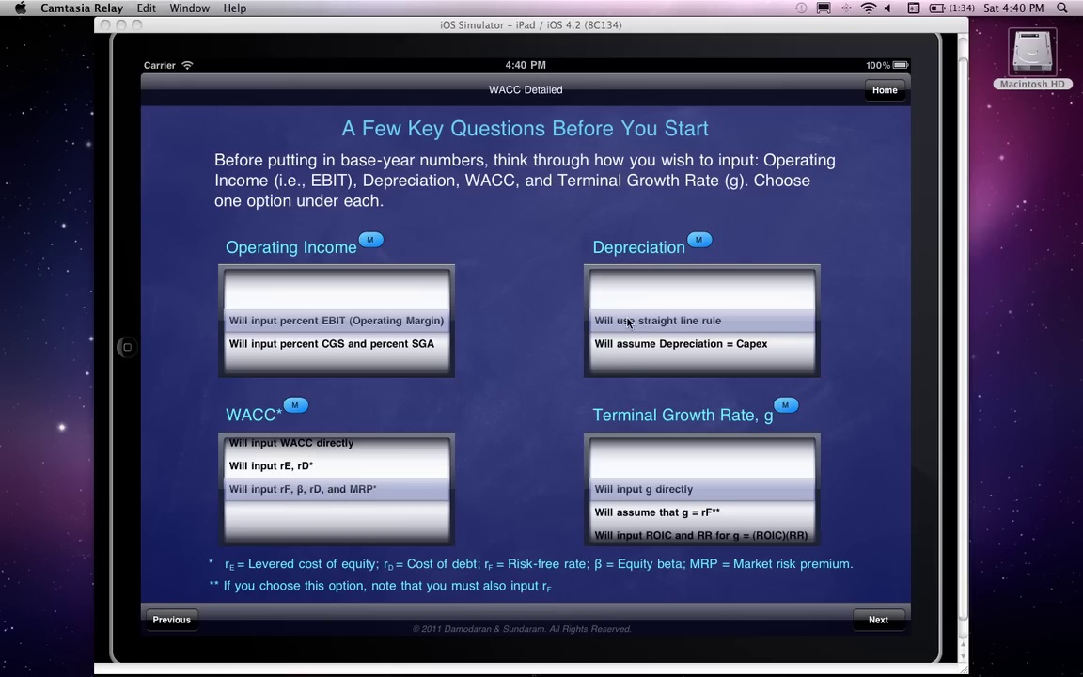
{"action": "left_click_drag", "start_coordinate": [659, 508], "coordinate": [659, 488]}
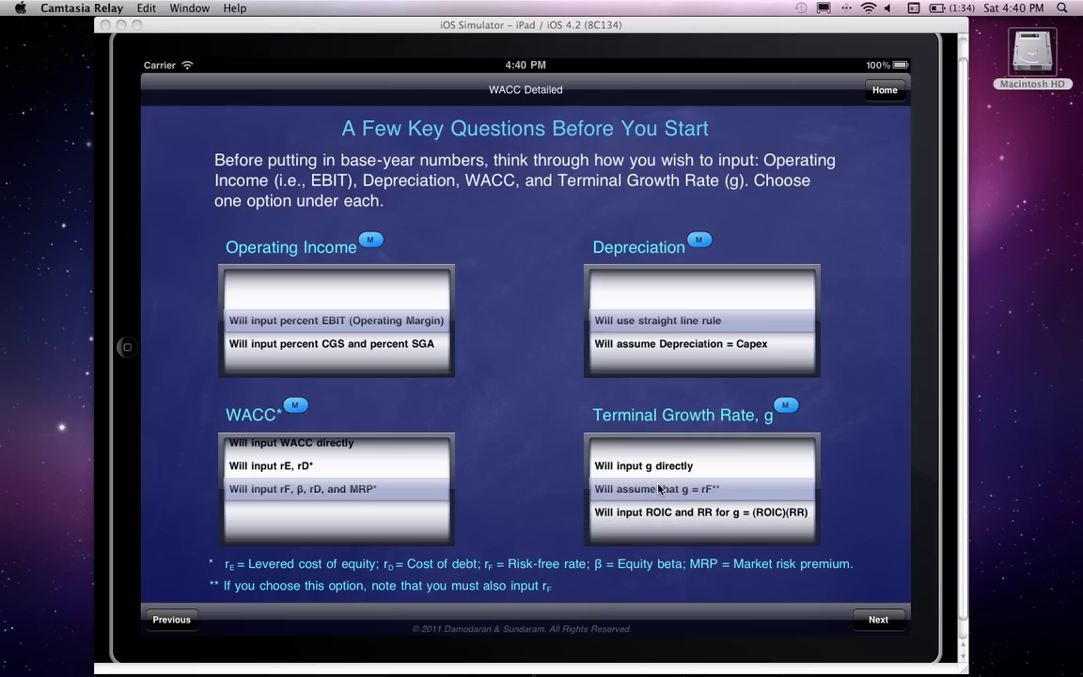
{"action": "left_click", "coordinate": [882, 620]}
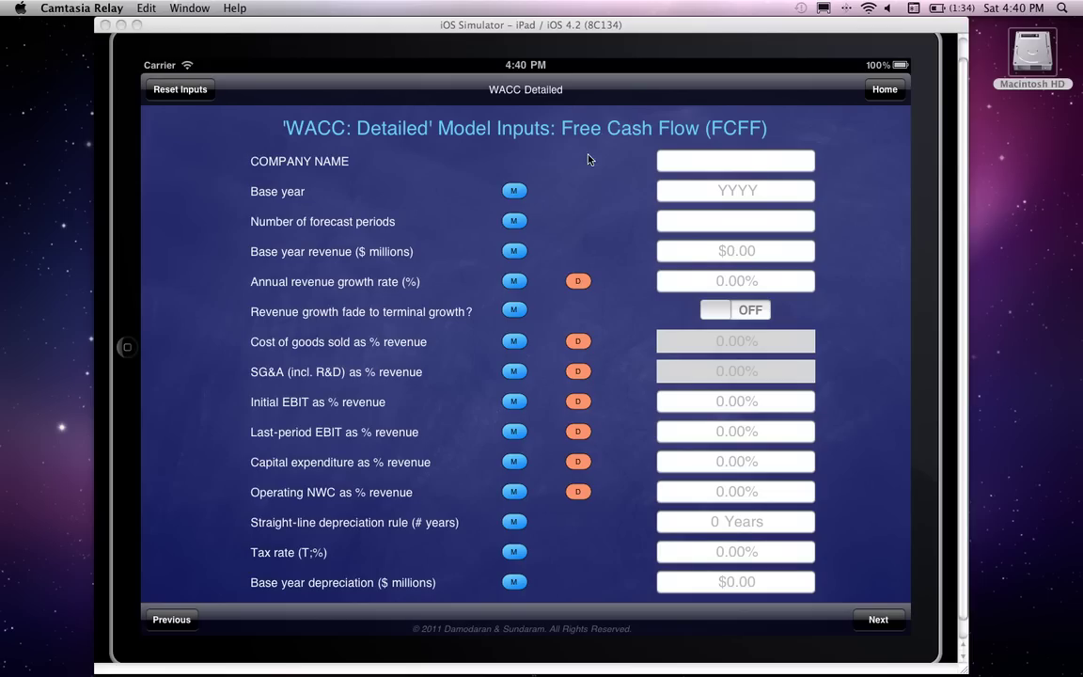
Enter Example as the company name, 2011 as the base year and 10 forecast periods
{"action": "left_click", "coordinate": [675, 159]}
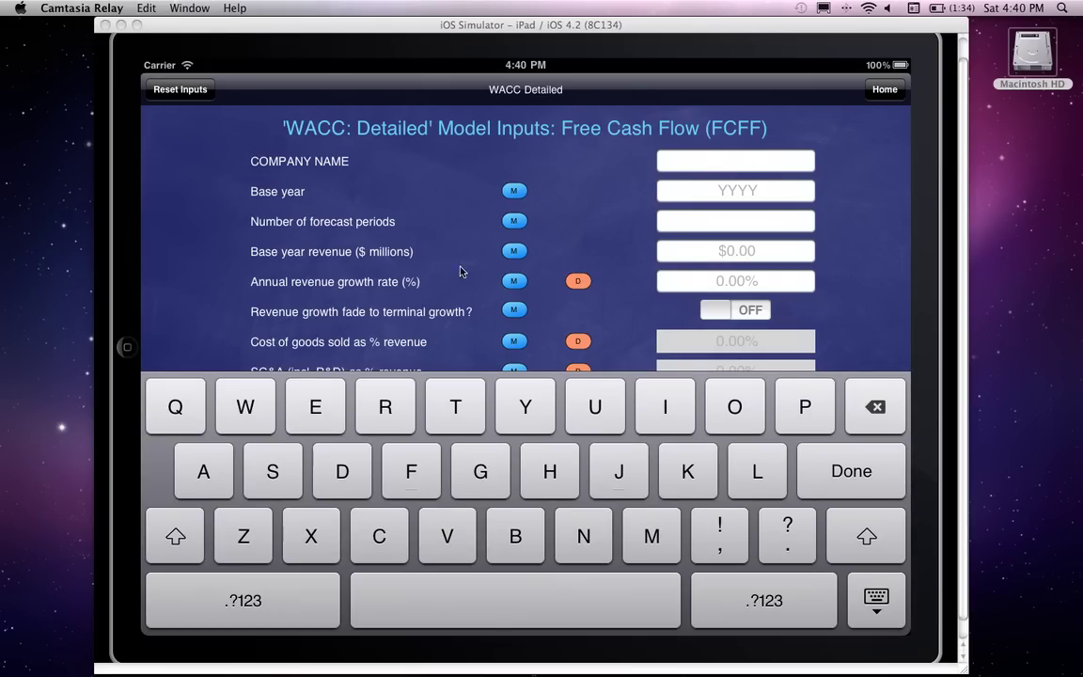
{"action": "type", "text": "Example"}
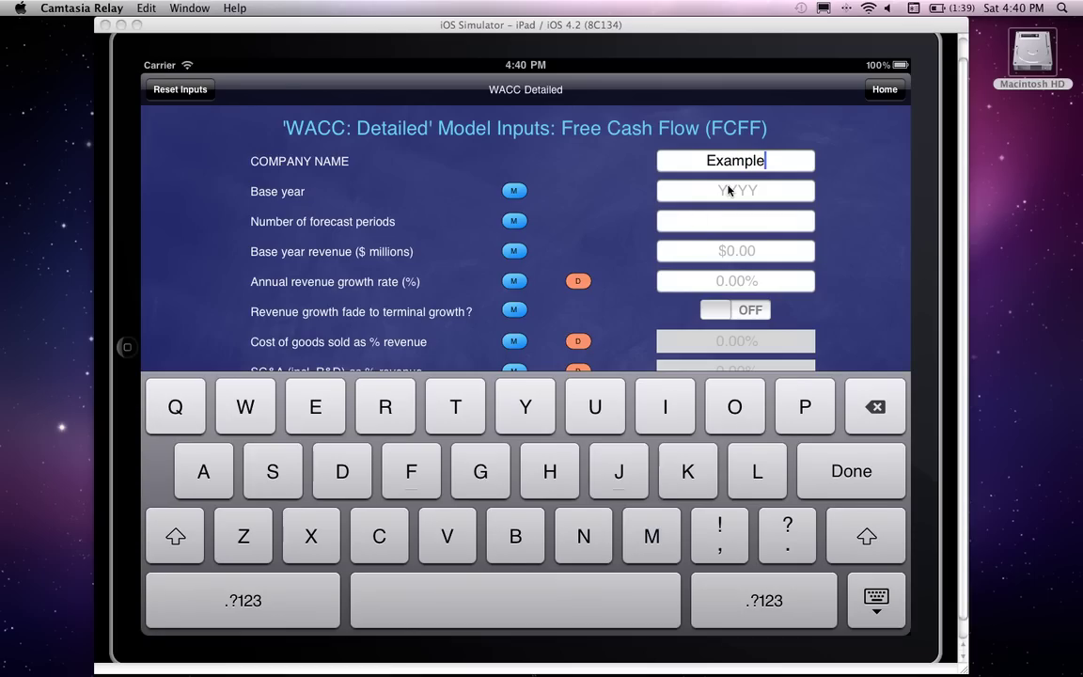
{"action": "left_click", "coordinate": [729, 190]}
{"action": "type", "text": "2011"}
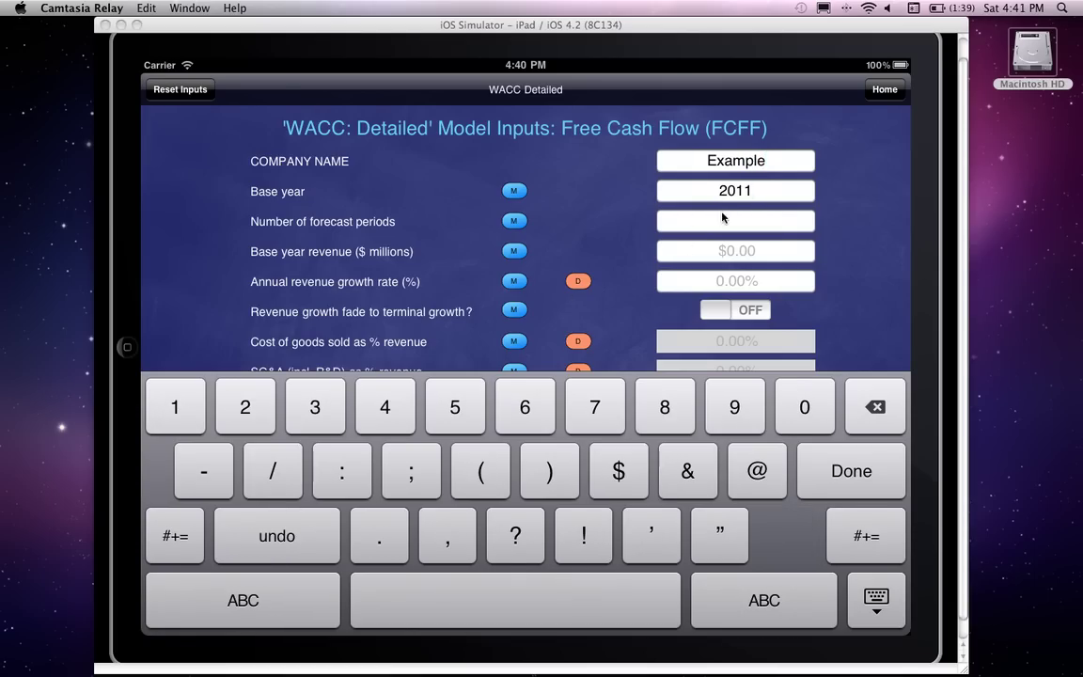
{"action": "left_click", "coordinate": [729, 223]}
{"action": "type", "text": "10"}
Set the base year revenue to $1,000 million and the annual revenue growth rate to 20%
{"action": "type", "text": "1000"}
{"action": "left_click", "coordinate": [734, 279]}
{"action": "type", "text": "20%"}
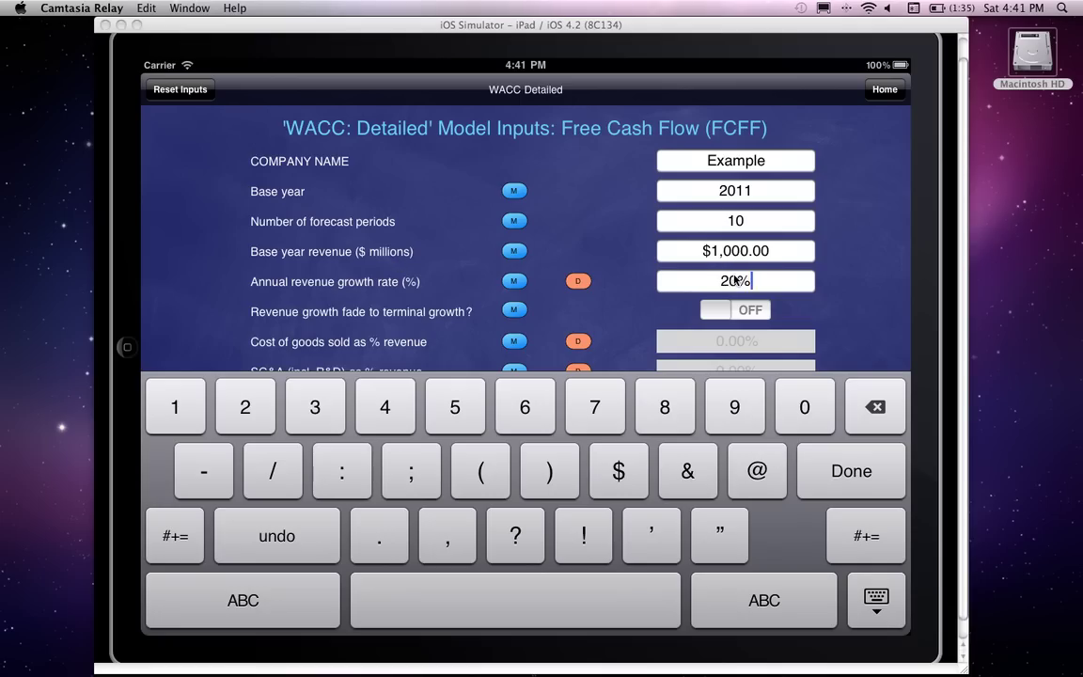
{"action": "left_click", "coordinate": [864, 308]}
{"action": "left_click", "coordinate": [508, 381]}
{"action": "left_click", "coordinate": [735, 281]}
{"action": "type", "text": "20"}
{"action": "left_click", "coordinate": [872, 292]}
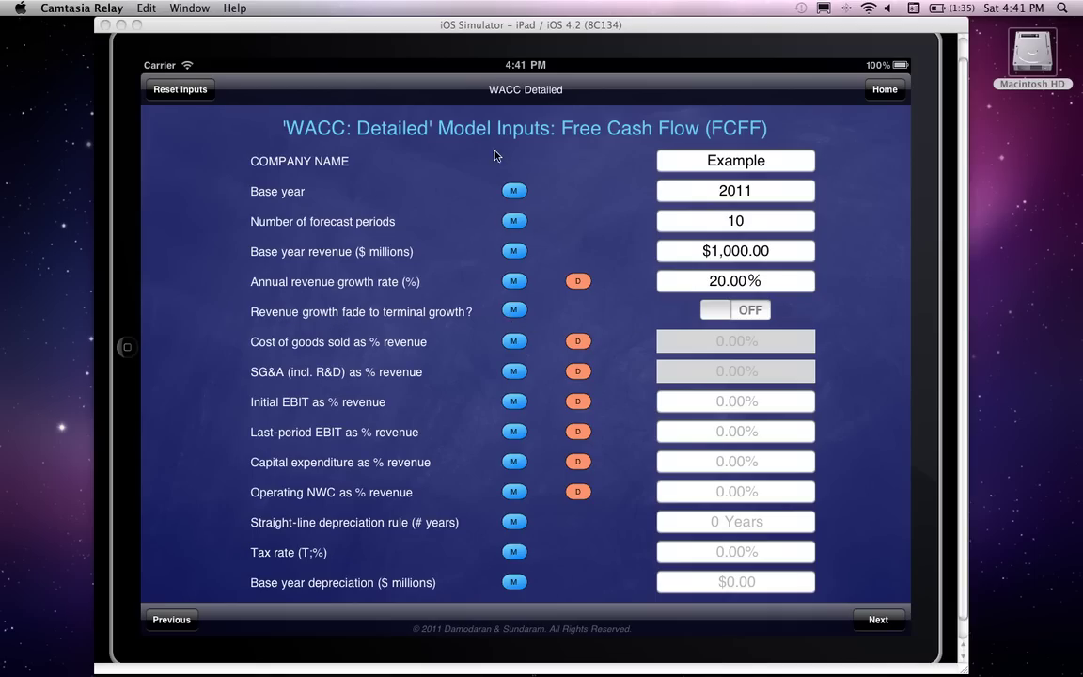
Read the note on fading revenue growth to terminal growth and turn that option on
{"action": "left_click", "coordinate": [524, 313]}
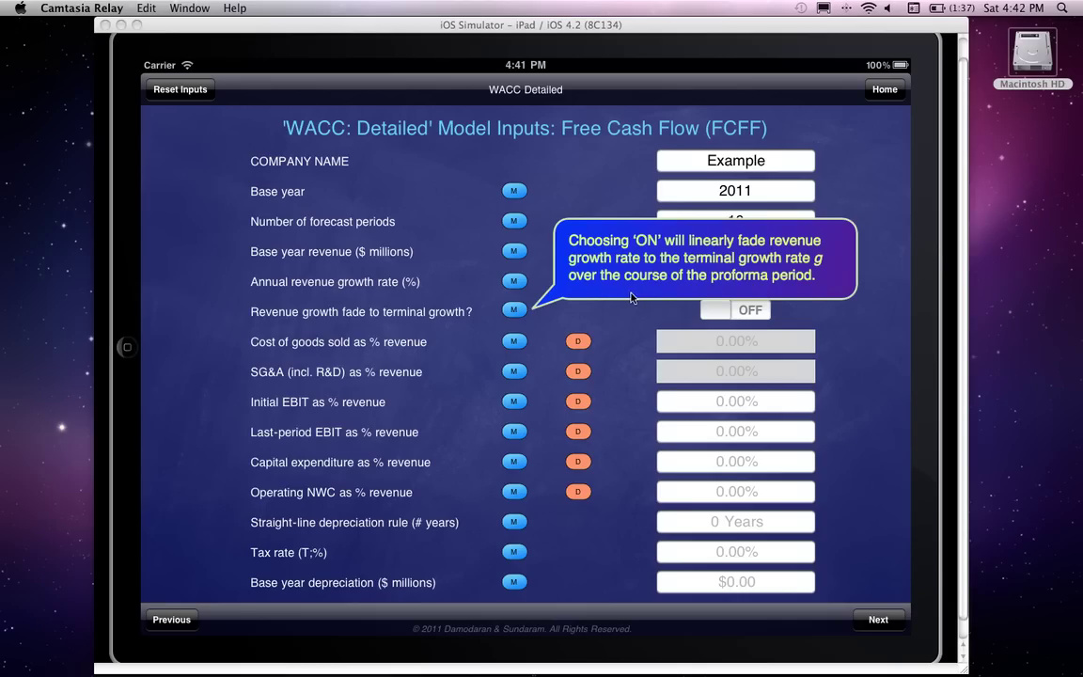
{"action": "left_click", "coordinate": [628, 329]}
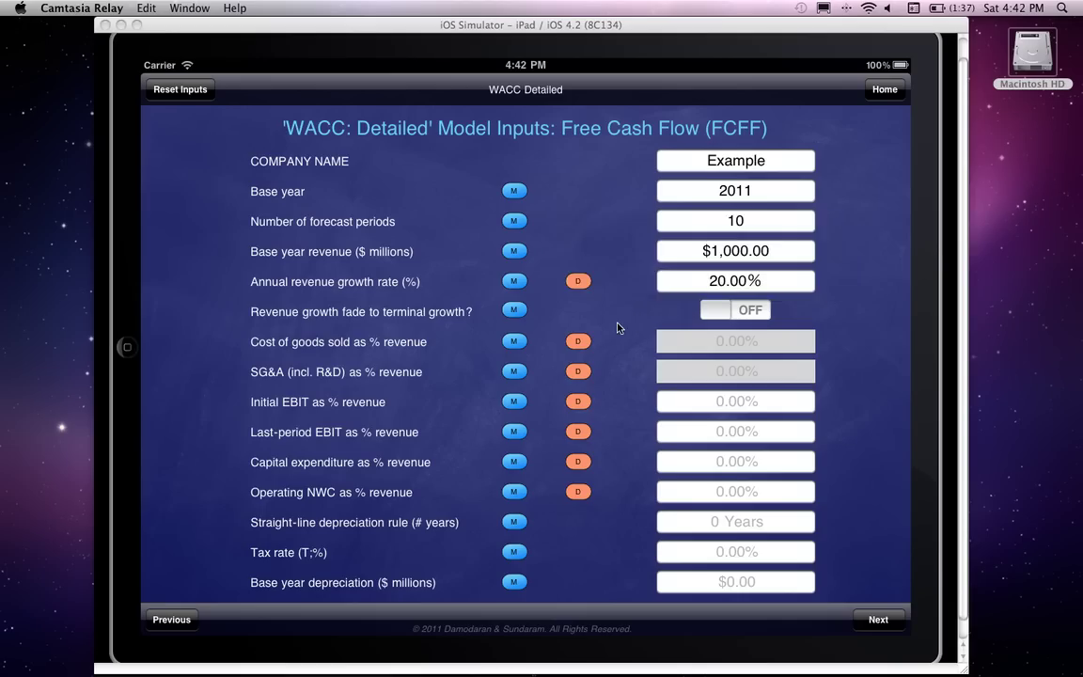
{"action": "left_click", "coordinate": [716, 313]}
Set the initial EBIT to 25% of revenue and the last-period EBIT to 20% of revenue
{"action": "left_click", "coordinate": [733, 404]}
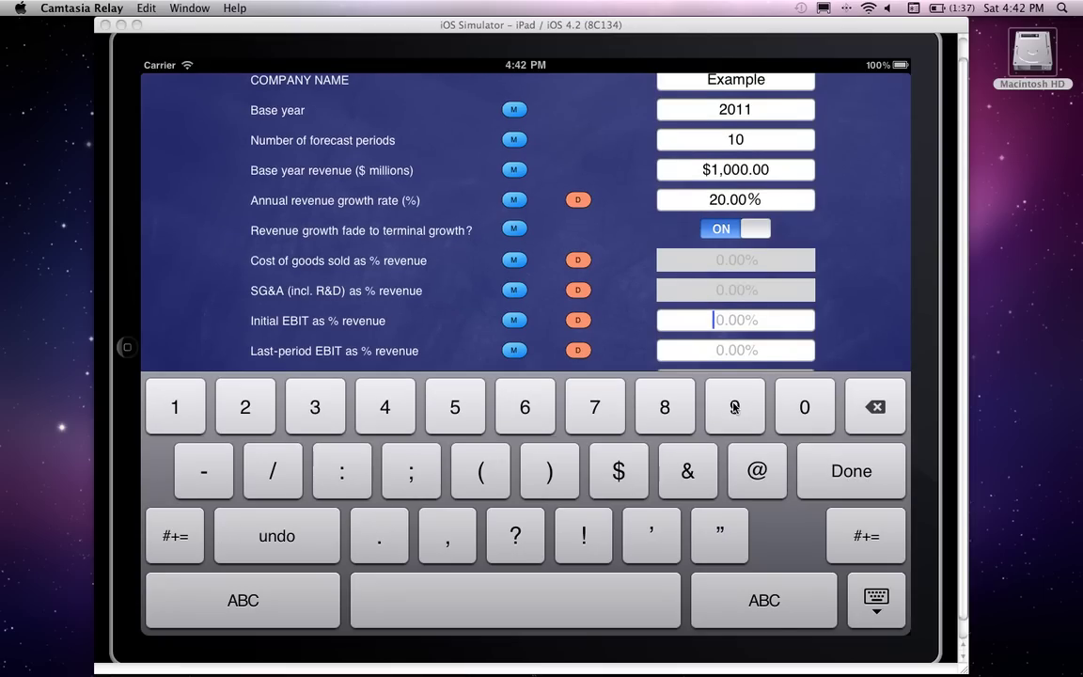
{"action": "type", "text": "25"}
{"action": "left_click", "coordinate": [871, 343]}
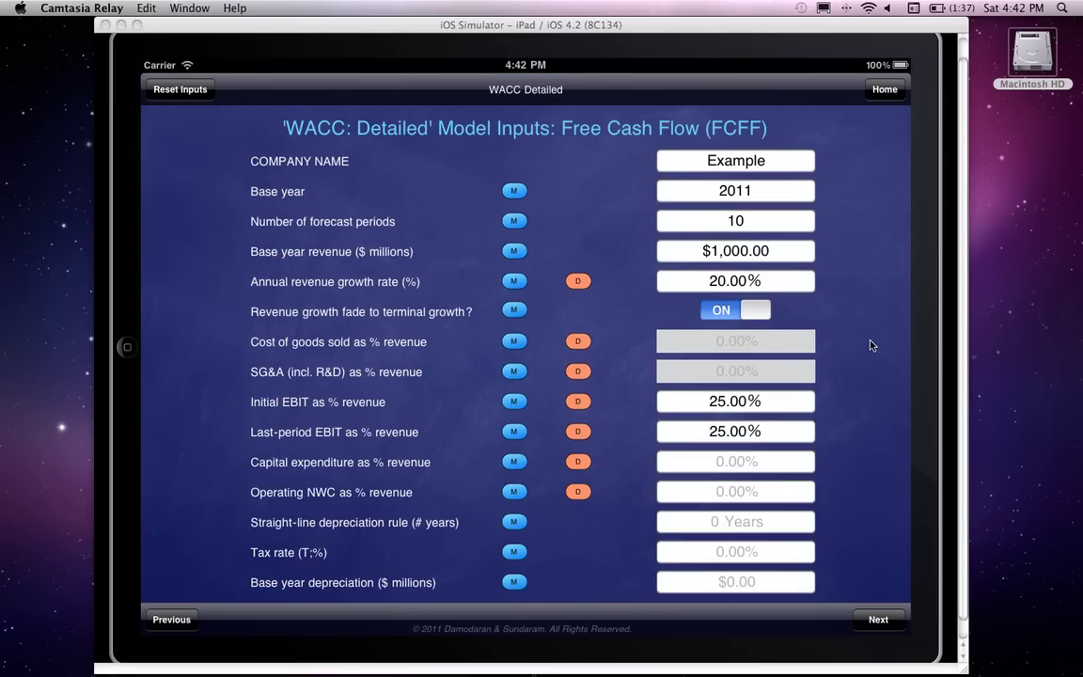
{"action": "left_click", "coordinate": [745, 432]}
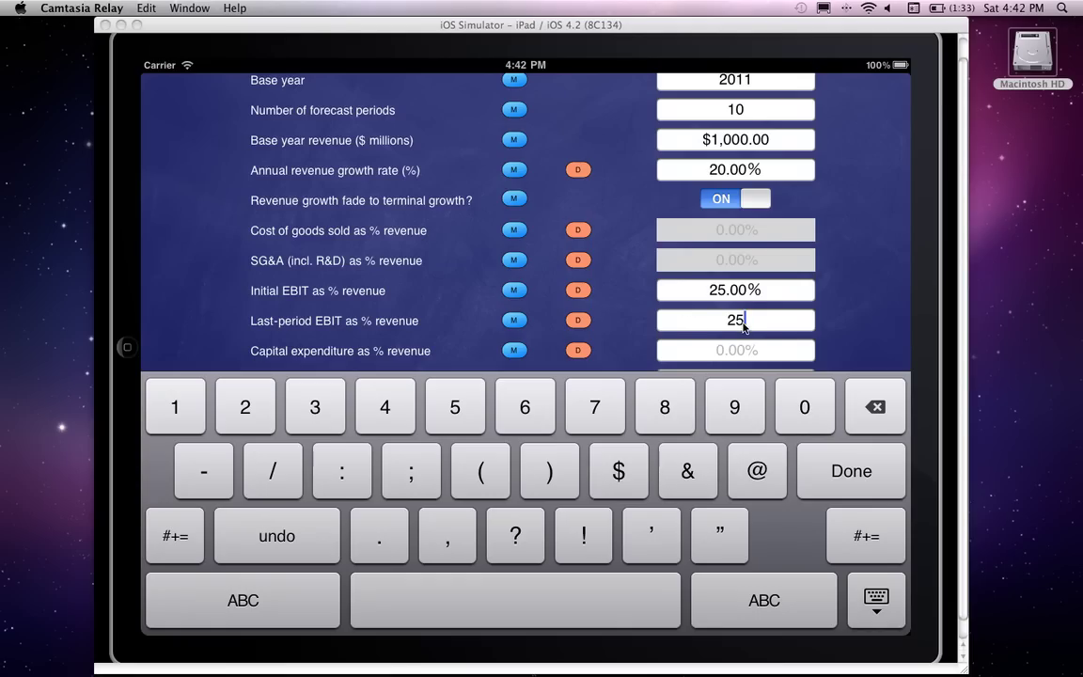
{"action": "key", "text": "BackSpace"}
{"action": "type", "text": "0"}
{"action": "key", "text": "Return"}
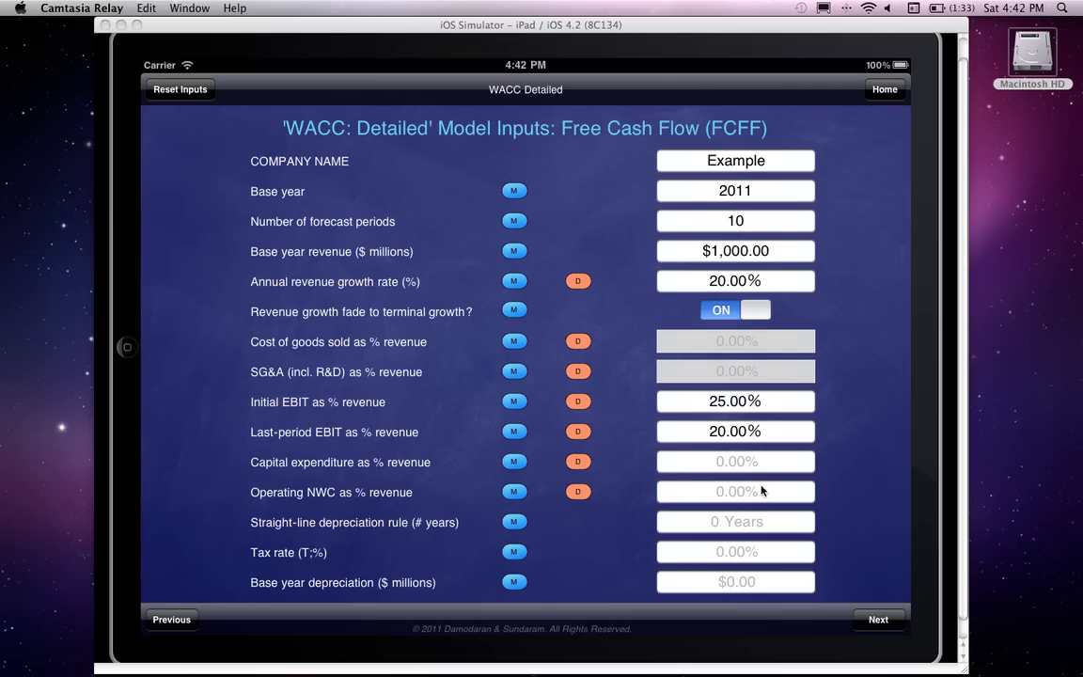
Consult the data guidance for initial EBIT, viewing the FAQ and the industry averages table, and return to the inputs
{"action": "left_click", "coordinate": [578, 403]}
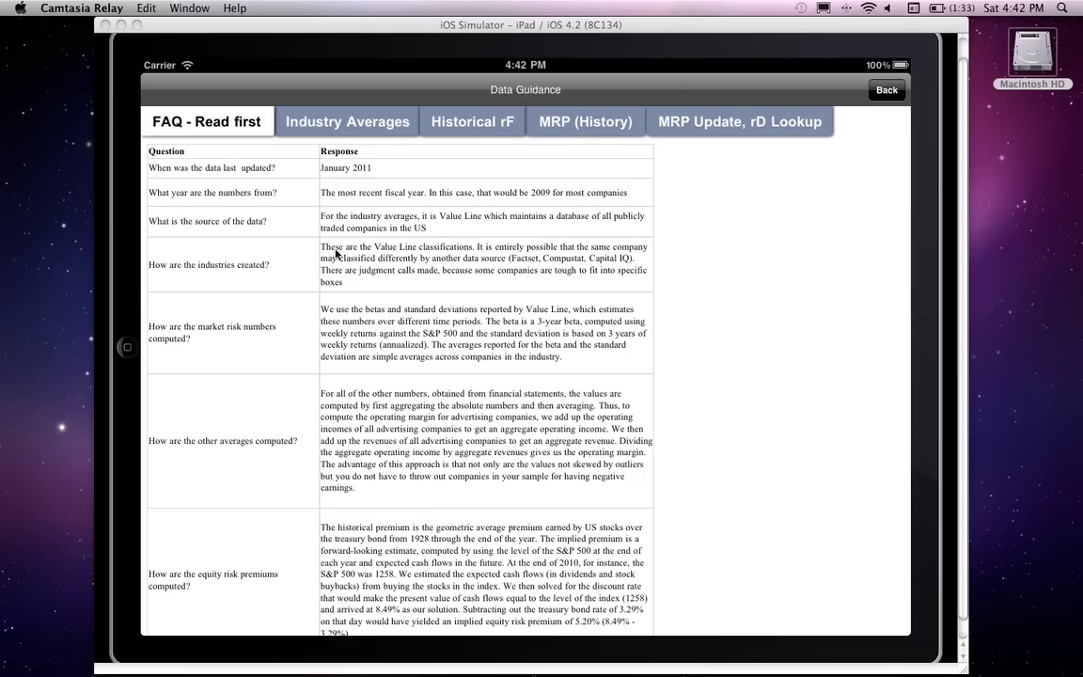
{"action": "left_click", "coordinate": [362, 128]}
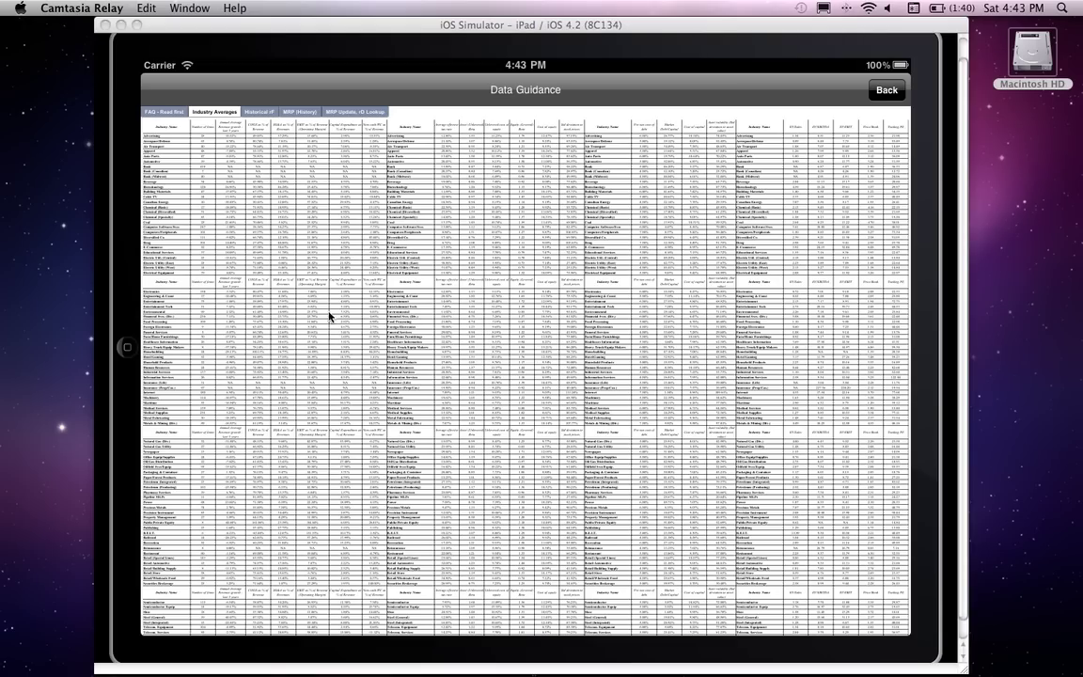
{"action": "left_click", "coordinate": [887, 90]}
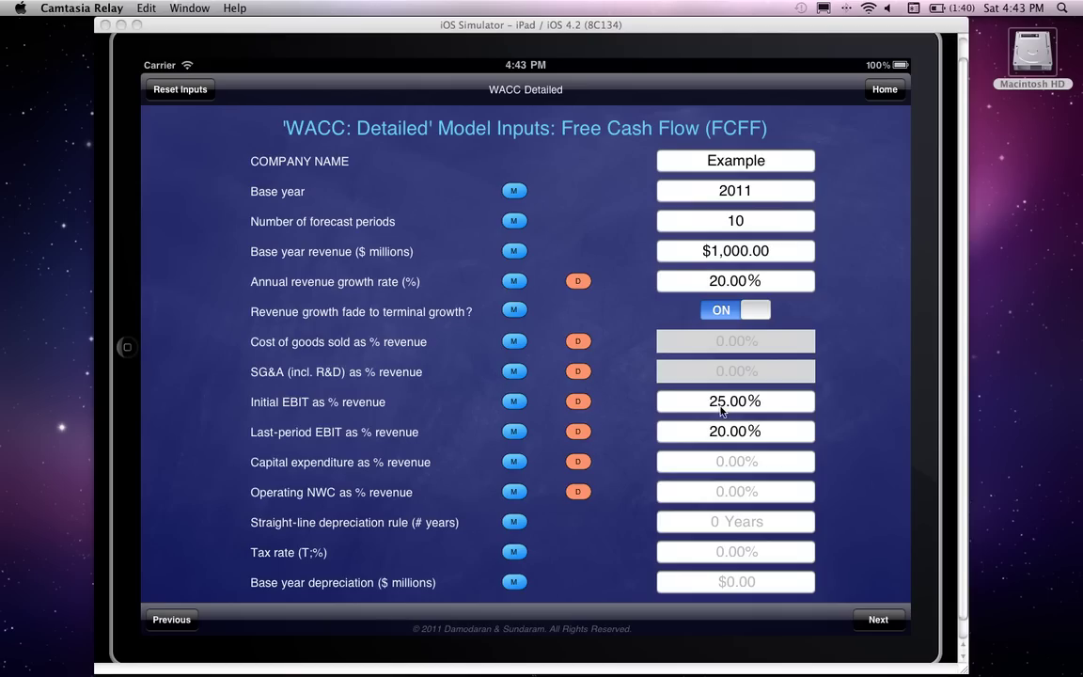
Set capital expenditure to 5% of revenue and operating NWC to 10% of revenue
{"action": "left_click", "coordinate": [710, 462]}
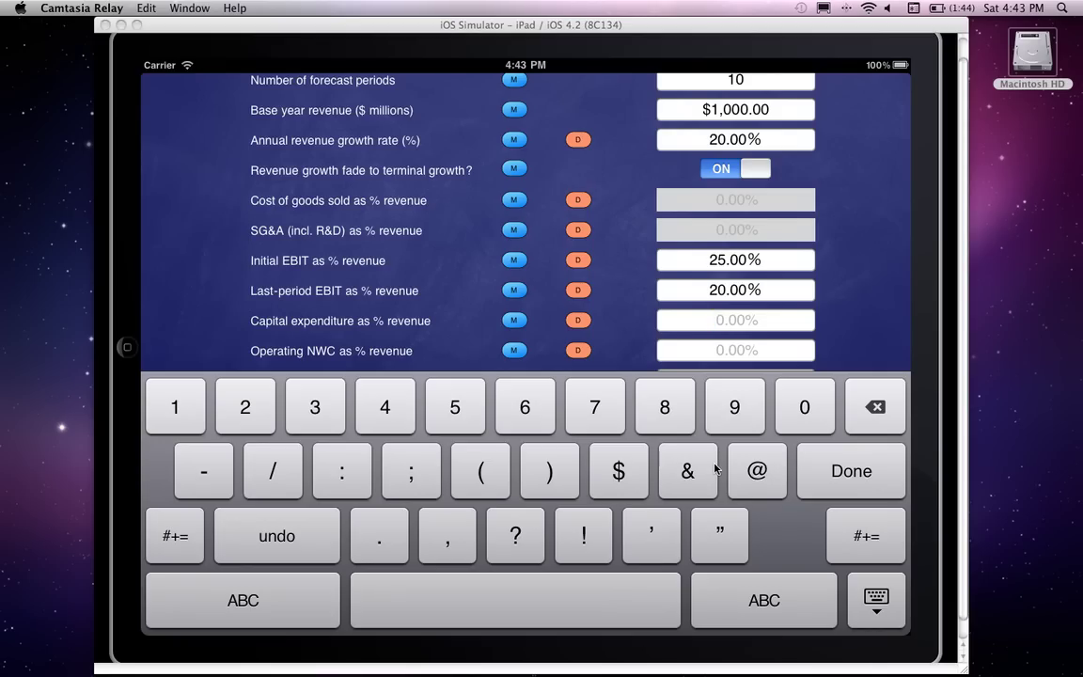
{"action": "type", "text": "5"}
{"action": "left_click", "coordinate": [738, 351]}
{"action": "type", "text": "10"}
Set the straight-line depreciation rule to 7 years and the tax rate to 30%
{"action": "left_click", "coordinate": [737, 350]}
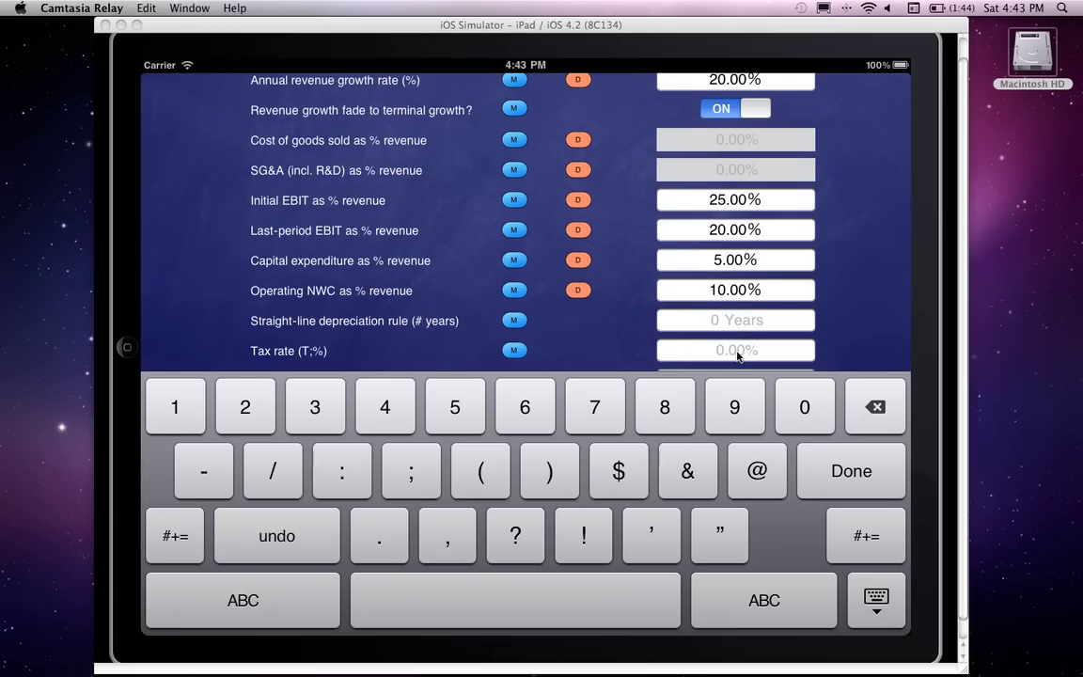
{"action": "type", "text": "7"}
{"action": "left_click", "coordinate": [739, 351]}
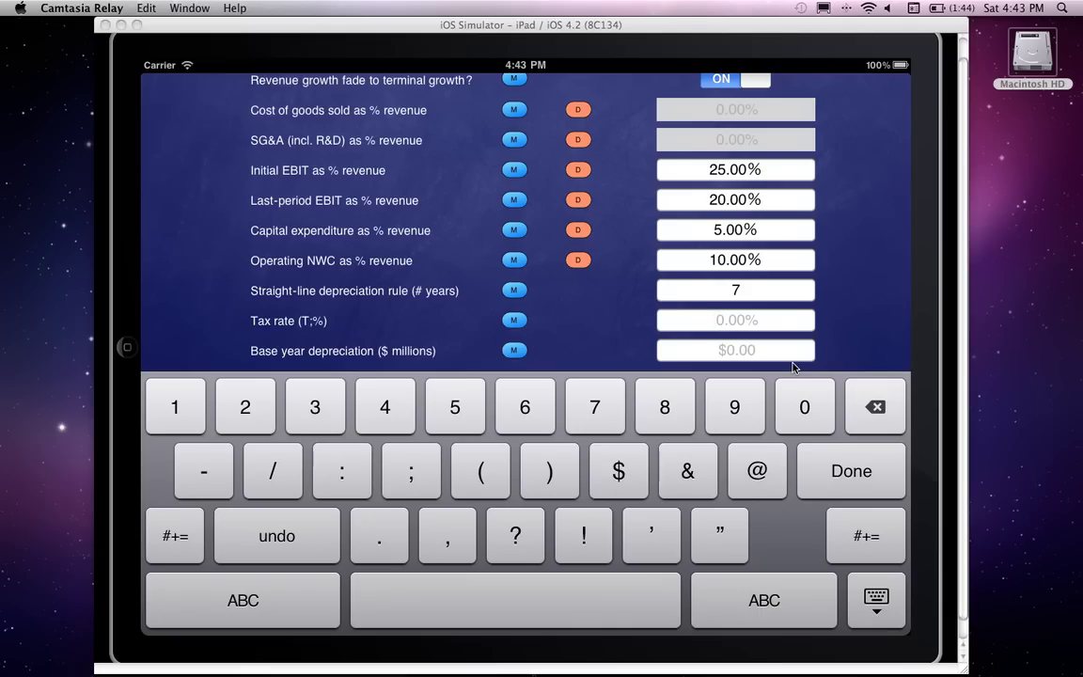
{"action": "type", "text": "30"}
Set the base year depreciation to $50 million and continue to the cost of capital and terminal value inputs
{"action": "left_click", "coordinate": [721, 350]}
{"action": "type", "text": "50"}
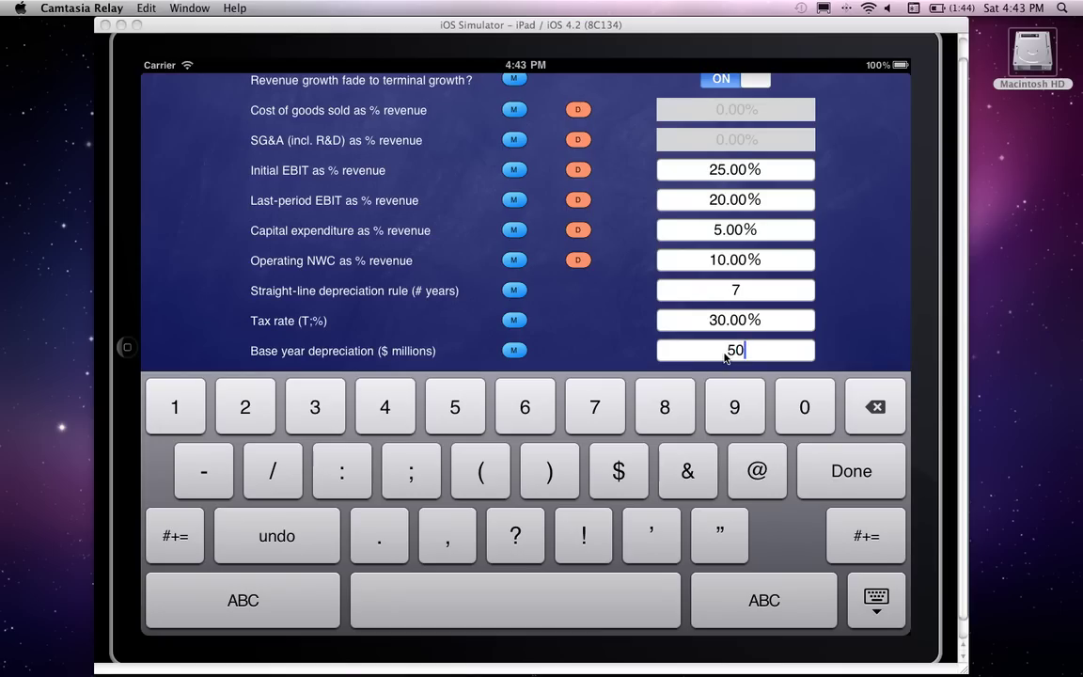
{"action": "left_click", "coordinate": [846, 316]}
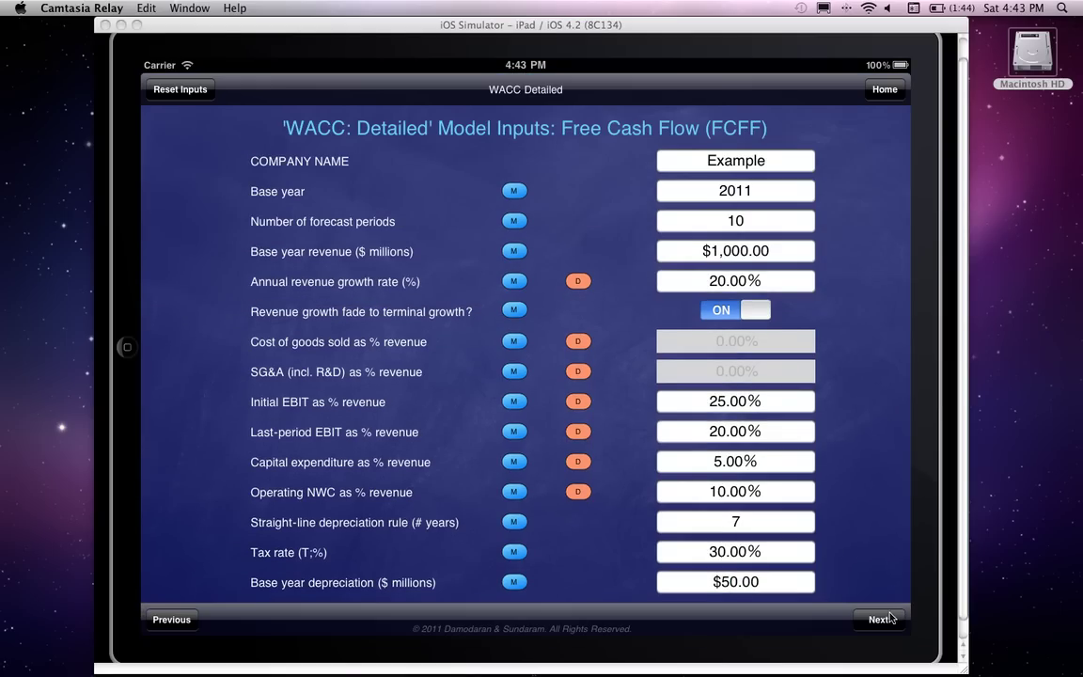
{"action": "left_click", "coordinate": [883, 619]}
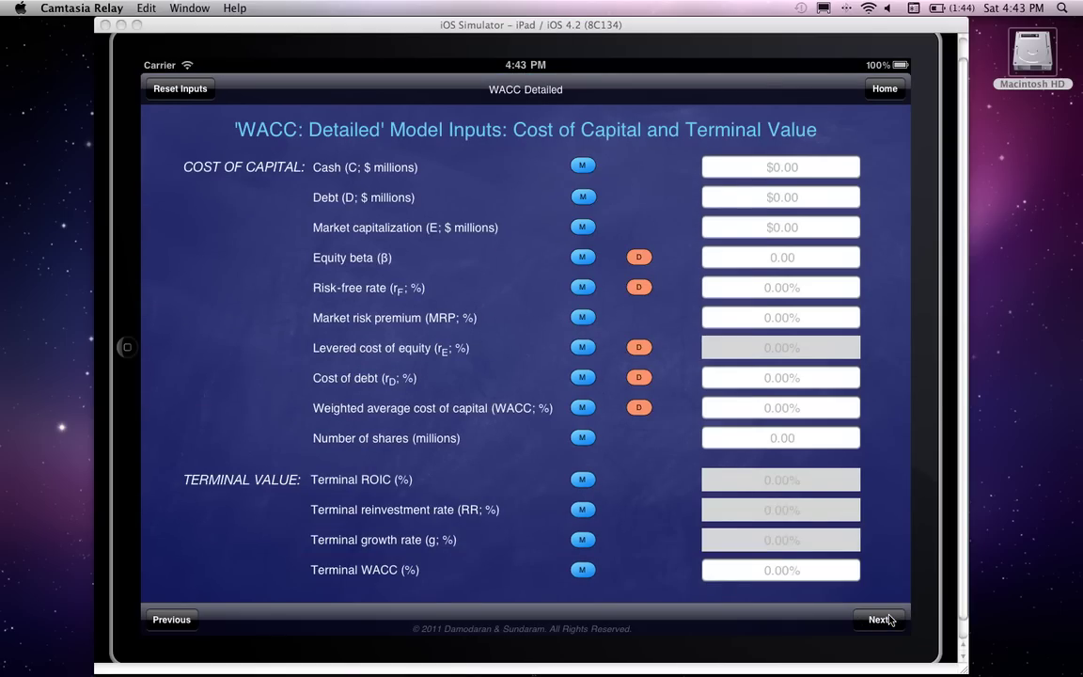
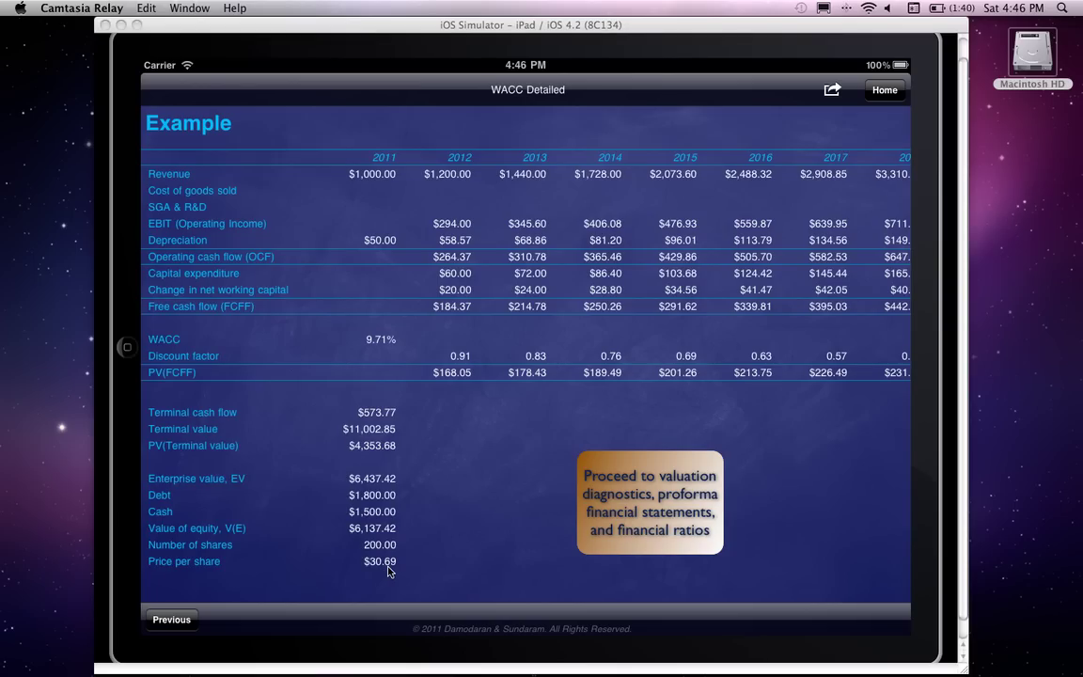
Proceed to the additional inputs for valuation diagnostics and set base year dividends to $50 million and operating NWC to $100 million
{"action": "left_click", "coordinate": [639, 521]}
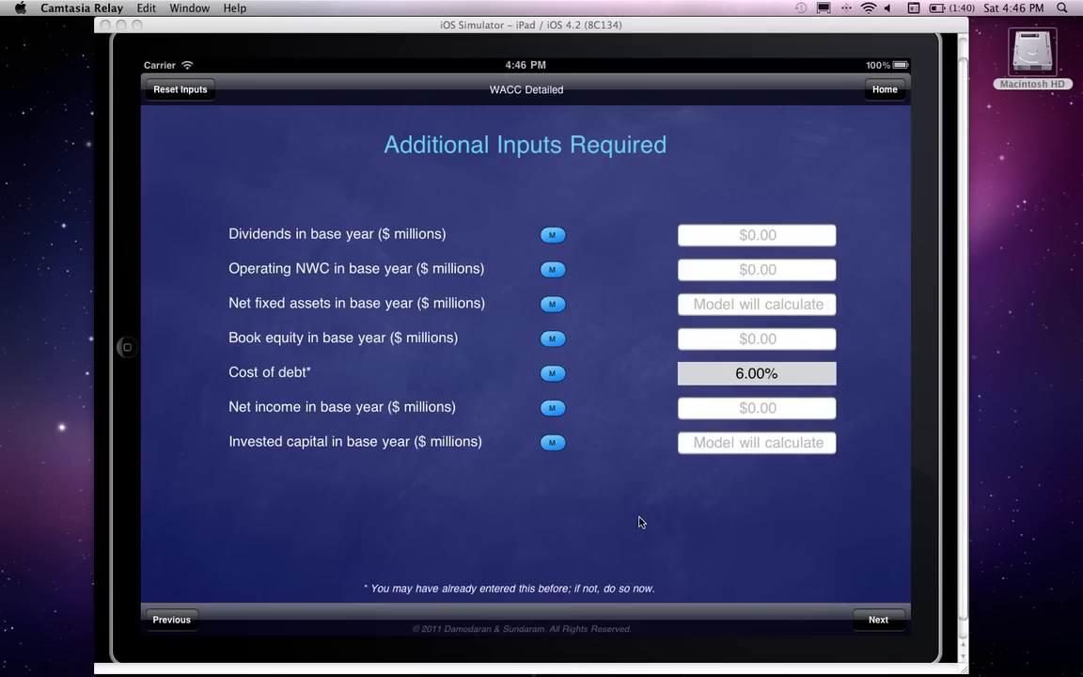
{"action": "left_click", "coordinate": [759, 238]}
{"action": "type", "text": "50"}
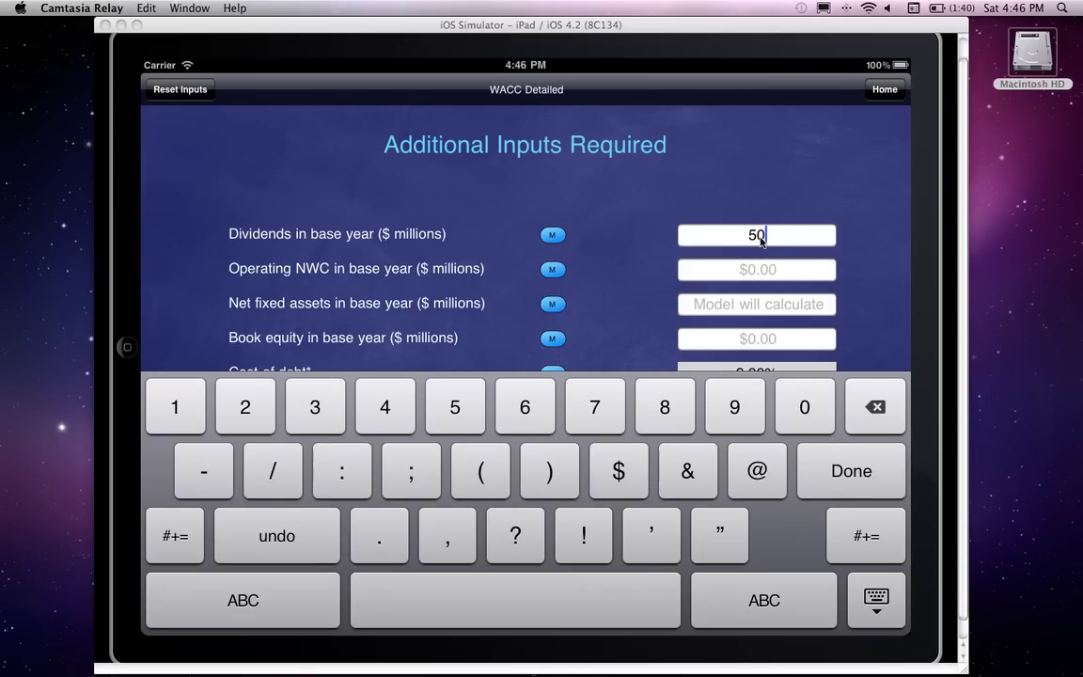
{"action": "left_click", "coordinate": [770, 272]}
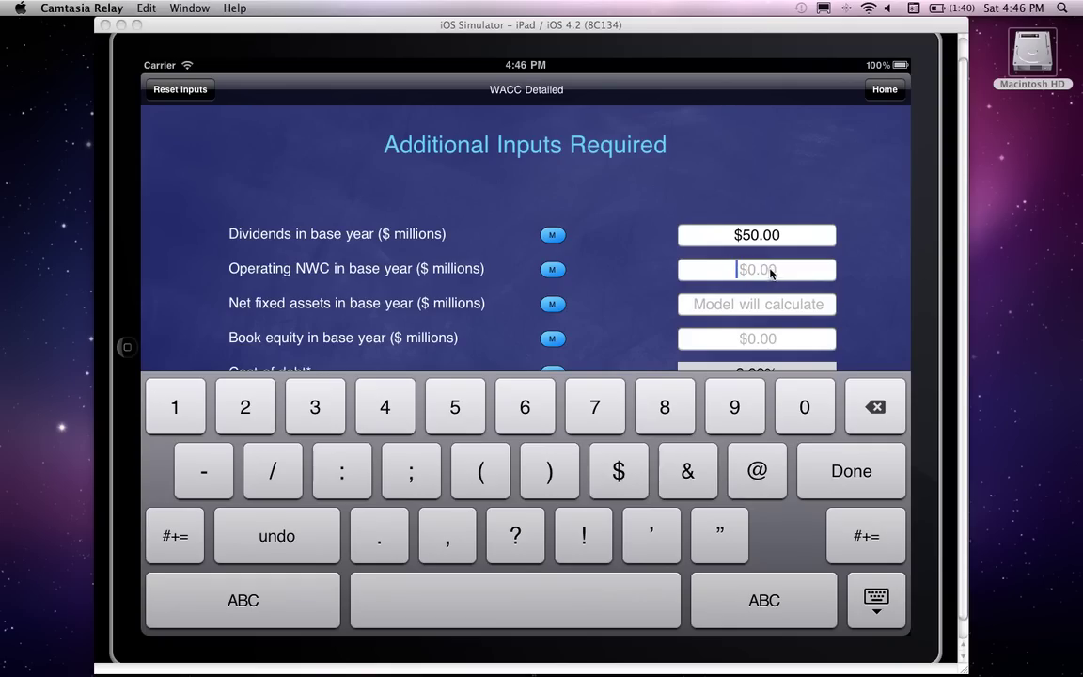
{"action": "type", "text": "100"}
Set the base year book equity to $2,500 million and the base year net income to $175 million
{"action": "left_click", "coordinate": [747, 339]}
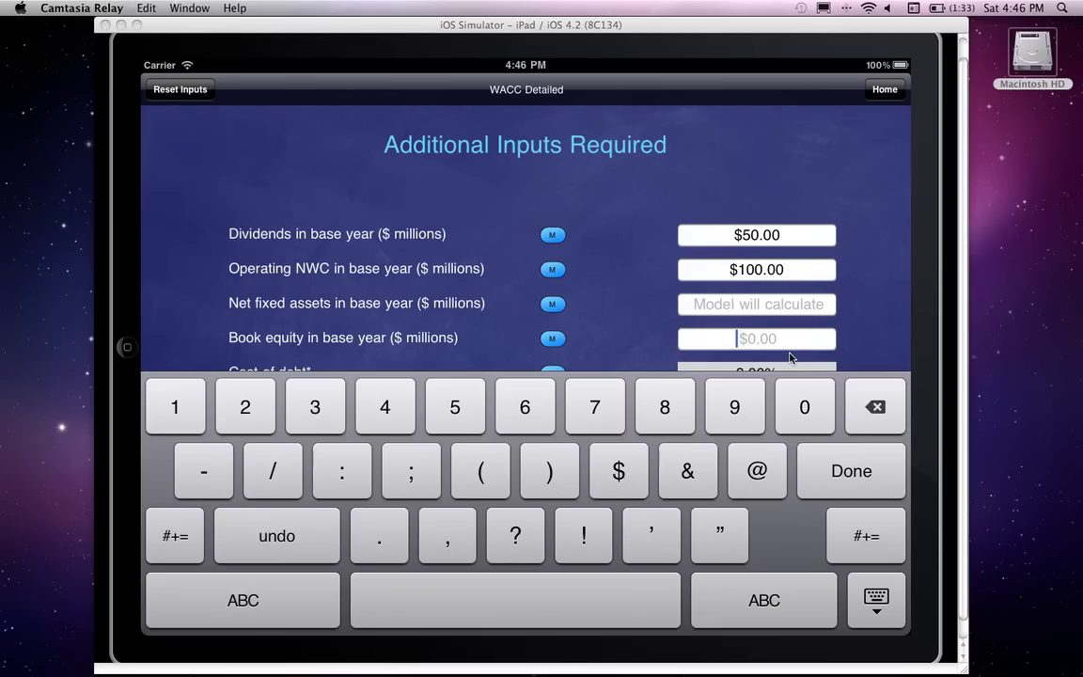
{"action": "type", "text": "2500"}
{"action": "left_click", "coordinate": [876, 602]}
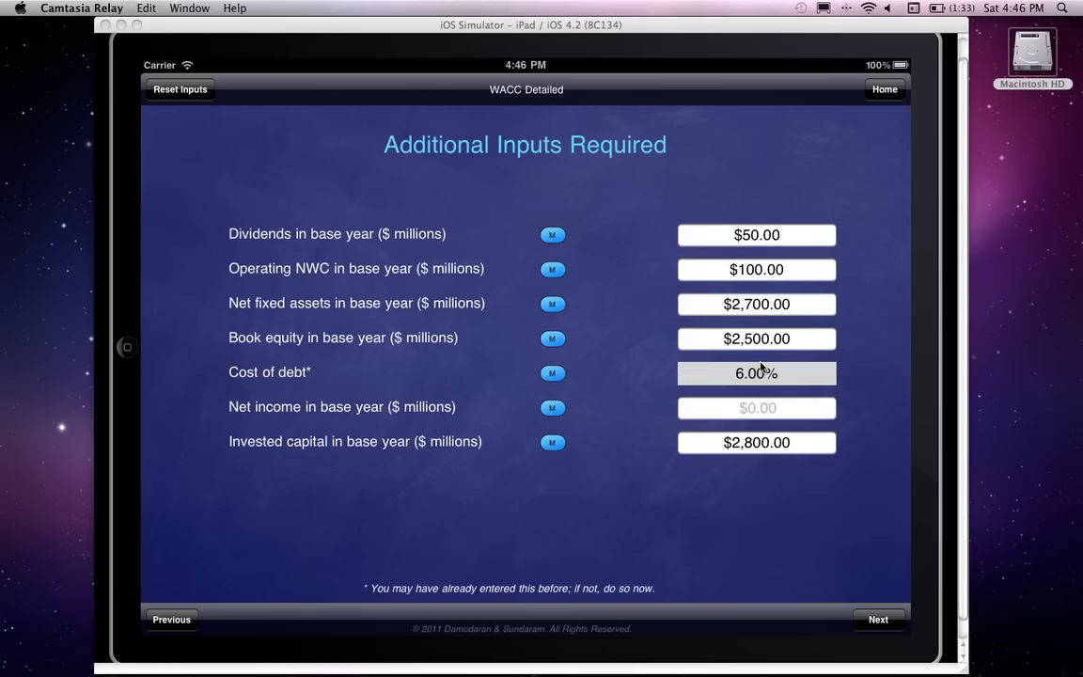
{"action": "left_click", "coordinate": [742, 409]}
{"action": "type", "text": "175"}
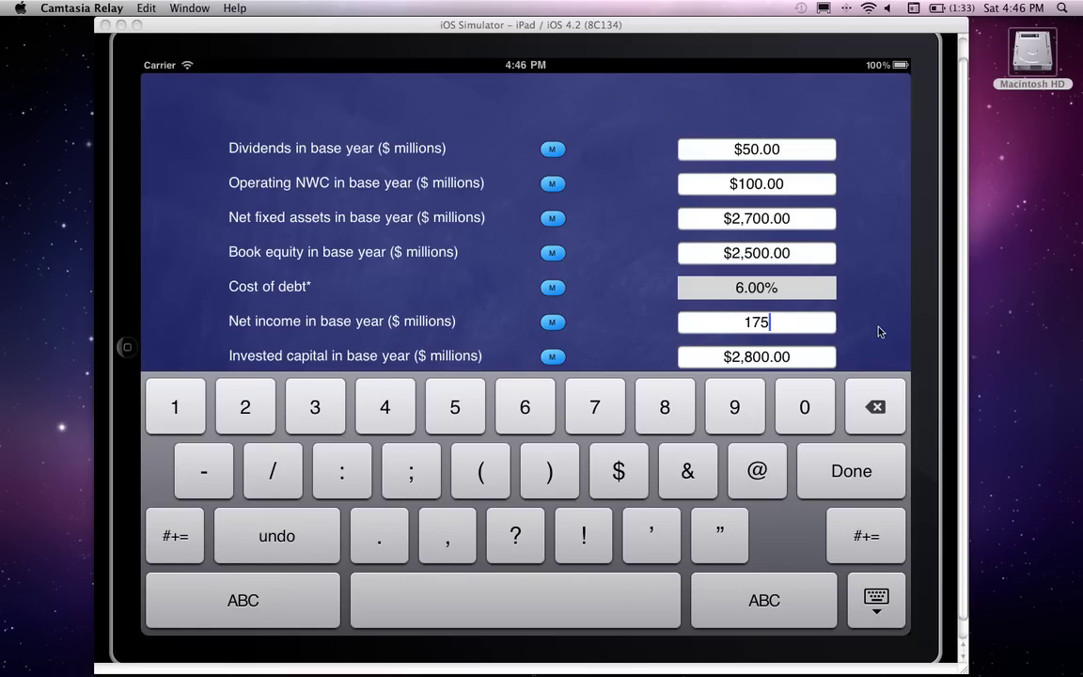
{"action": "left_click", "coordinate": [876, 602]}
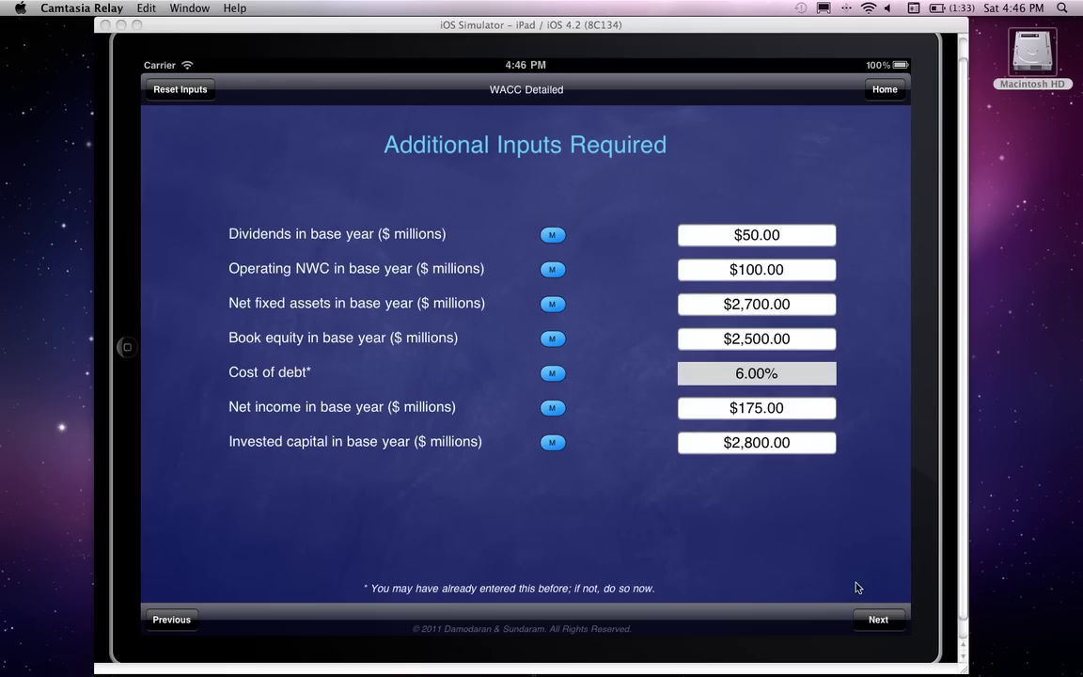
Review the valuation diagnostics and the pro forma financial statements and ratios, and return to the Example valuation
{"action": "left_click", "coordinate": [875, 617]}
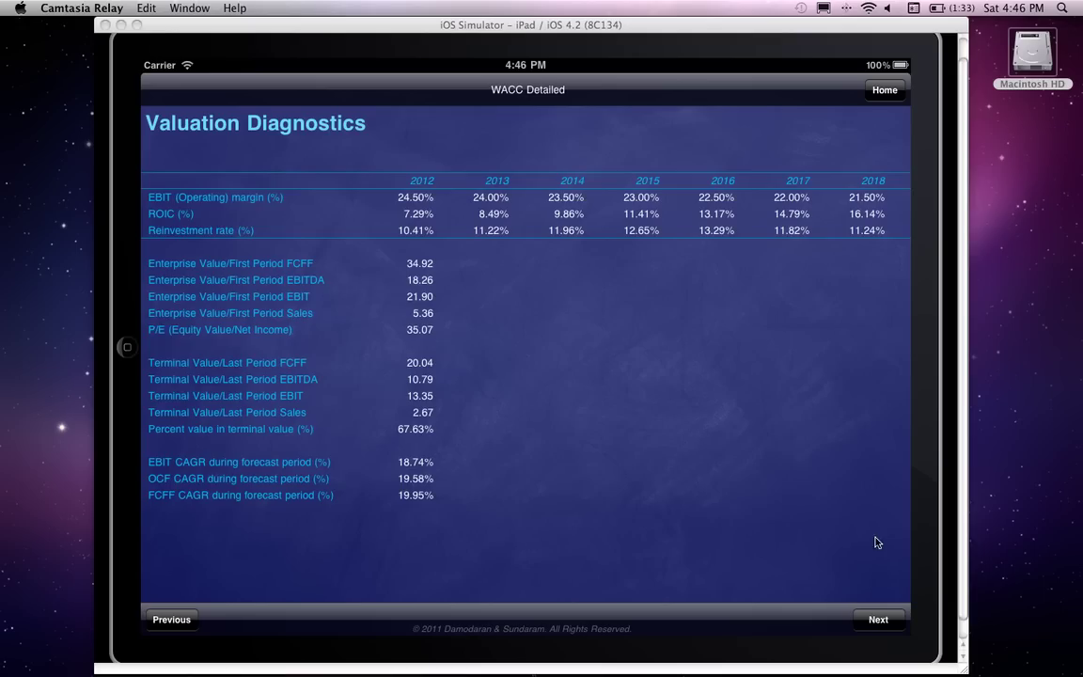
{"action": "left_click_drag", "start_coordinate": [497, 200], "coordinate": [722, 219]}
{"action": "left_click", "coordinate": [880, 619]}
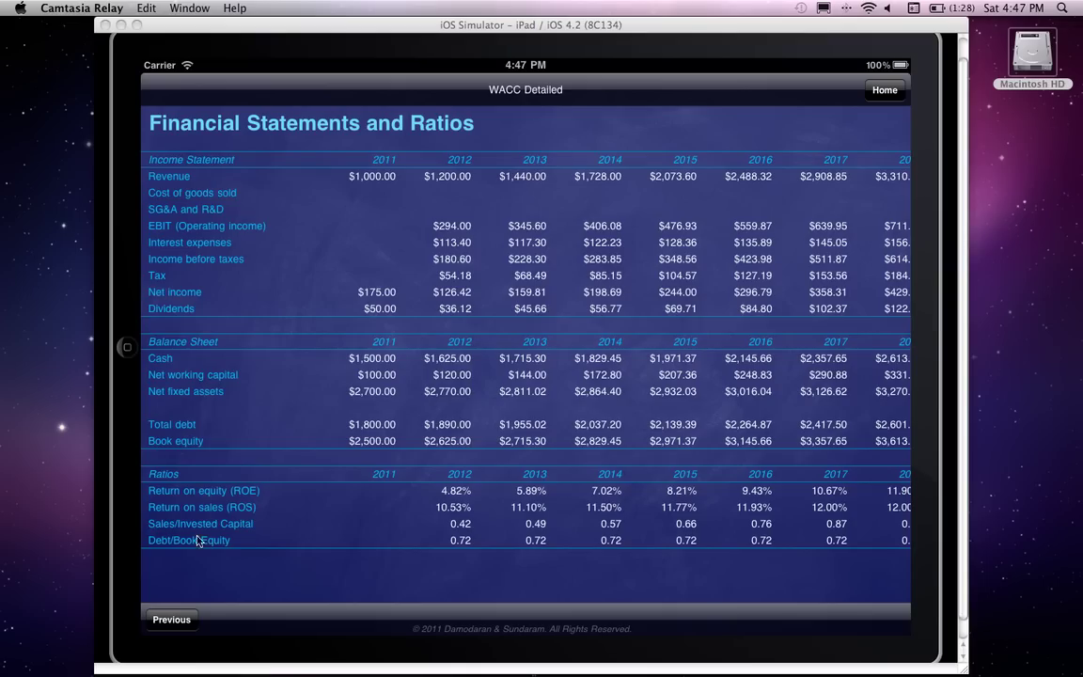
{"action": "left_click", "coordinate": [172, 620]}
{"action": "left_click", "coordinate": [176, 623]}
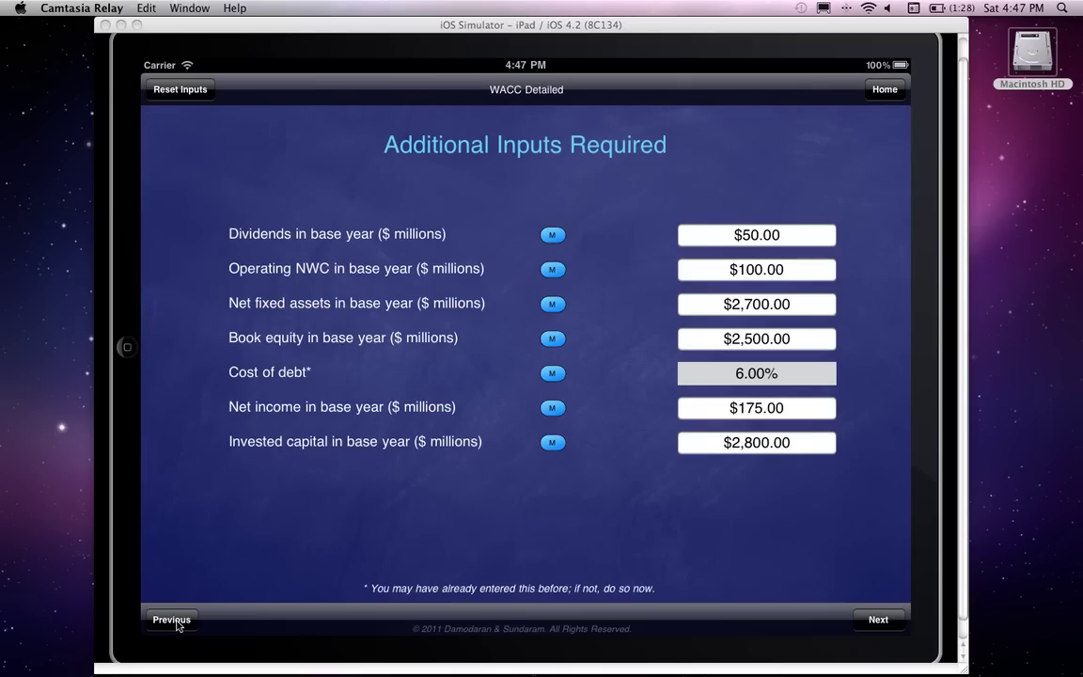
{"action": "left_click", "coordinate": [176, 624]}
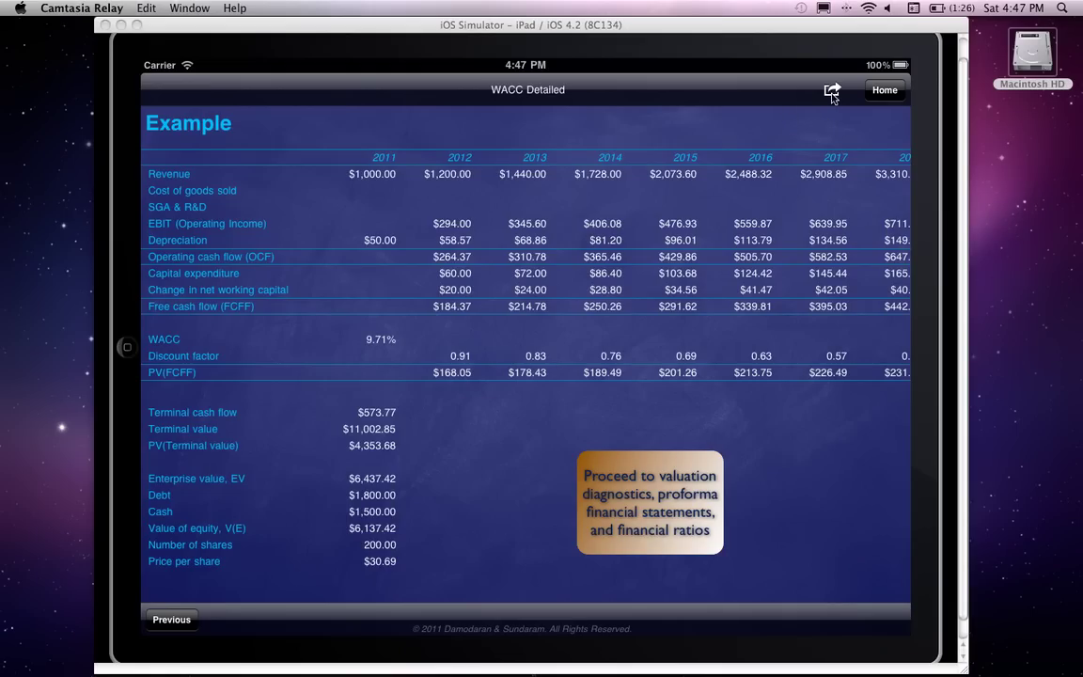
Preview the e-mail export with the inputs PDF and the valuation table, and delete the draft
{"action": "left_click", "coordinate": [832, 91]}
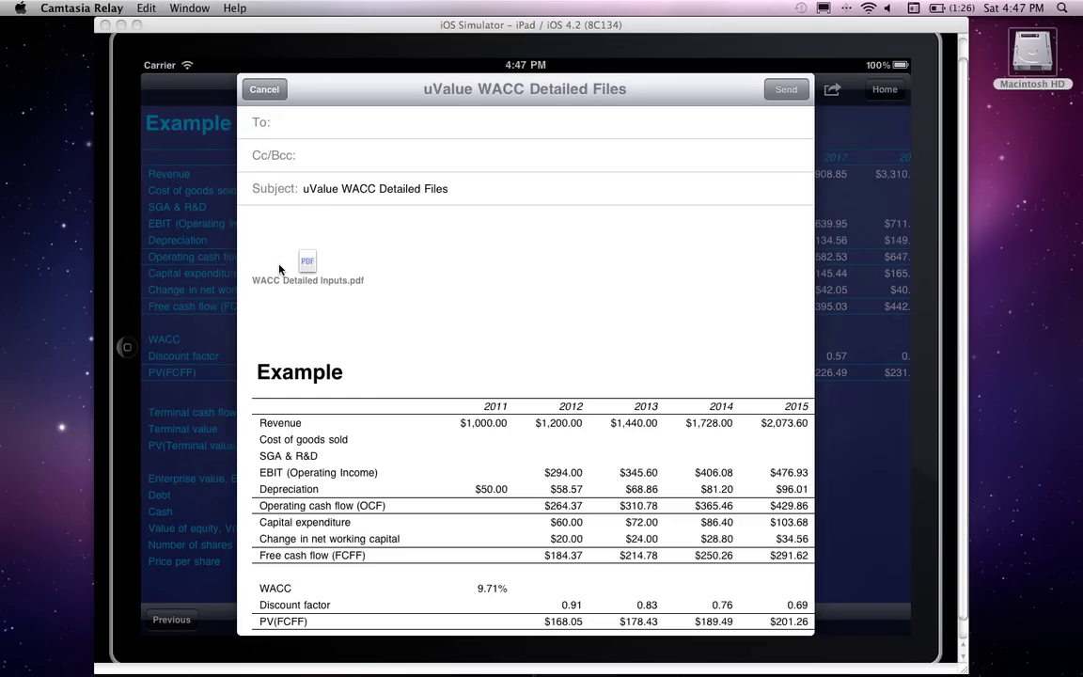
{"action": "left_click_drag", "start_coordinate": [401, 442], "coordinate": [456, 322]}
{"action": "left_click_drag", "start_coordinate": [640, 399], "coordinate": [754, 423]}
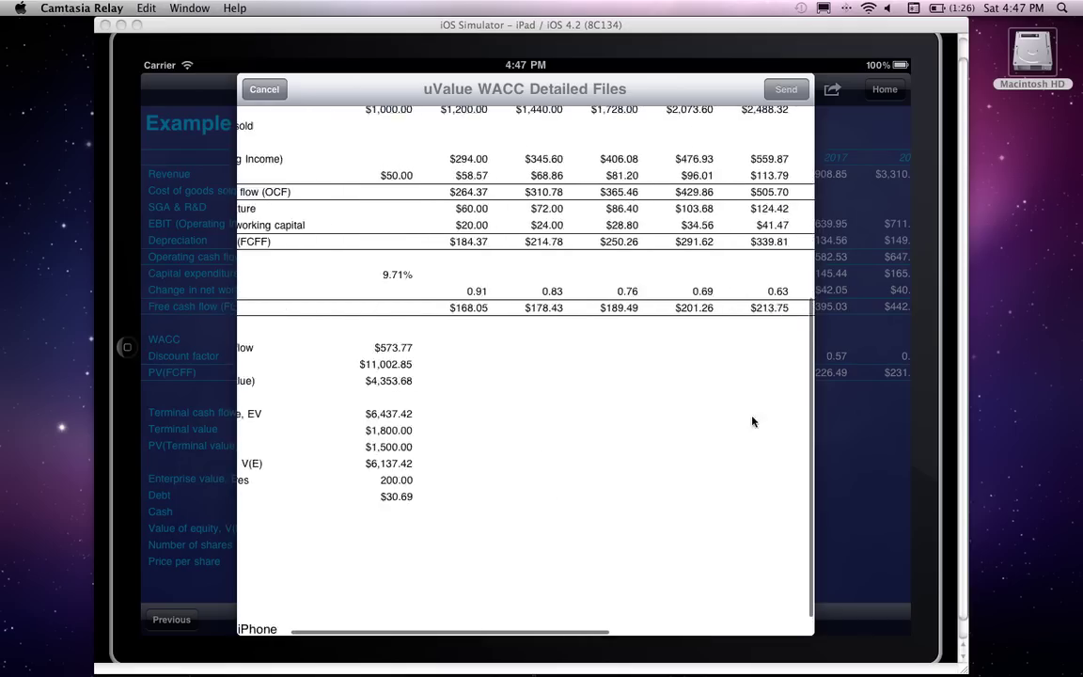
{"action": "left_click_drag", "start_coordinate": [706, 314], "coordinate": [706, 392]}
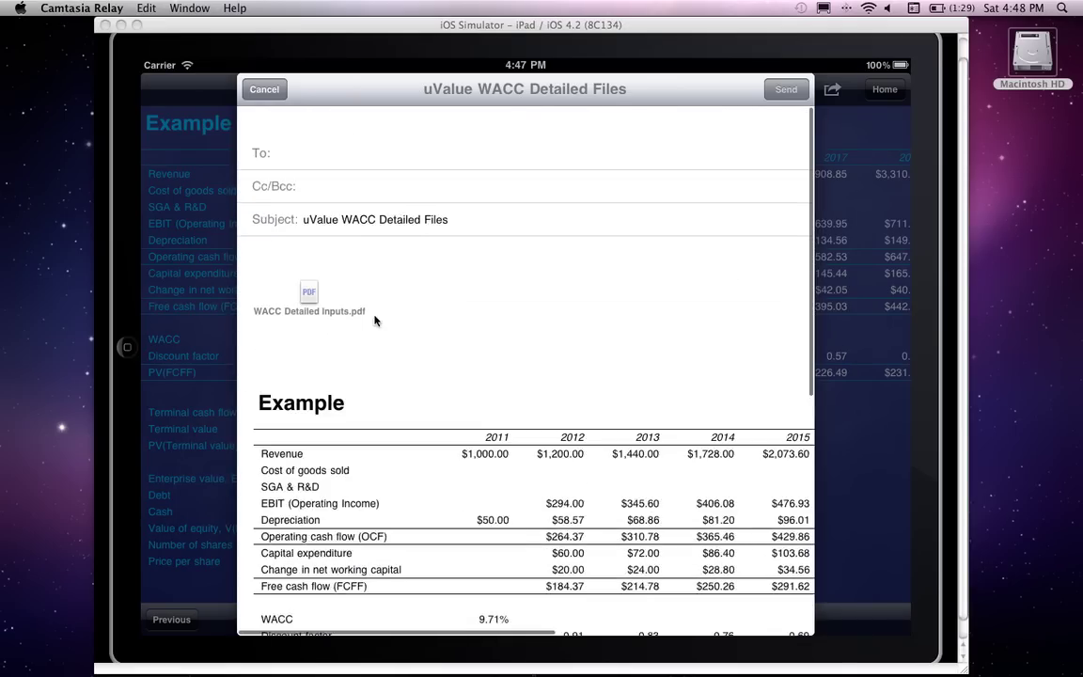
{"action": "left_click", "coordinate": [249, 88]}
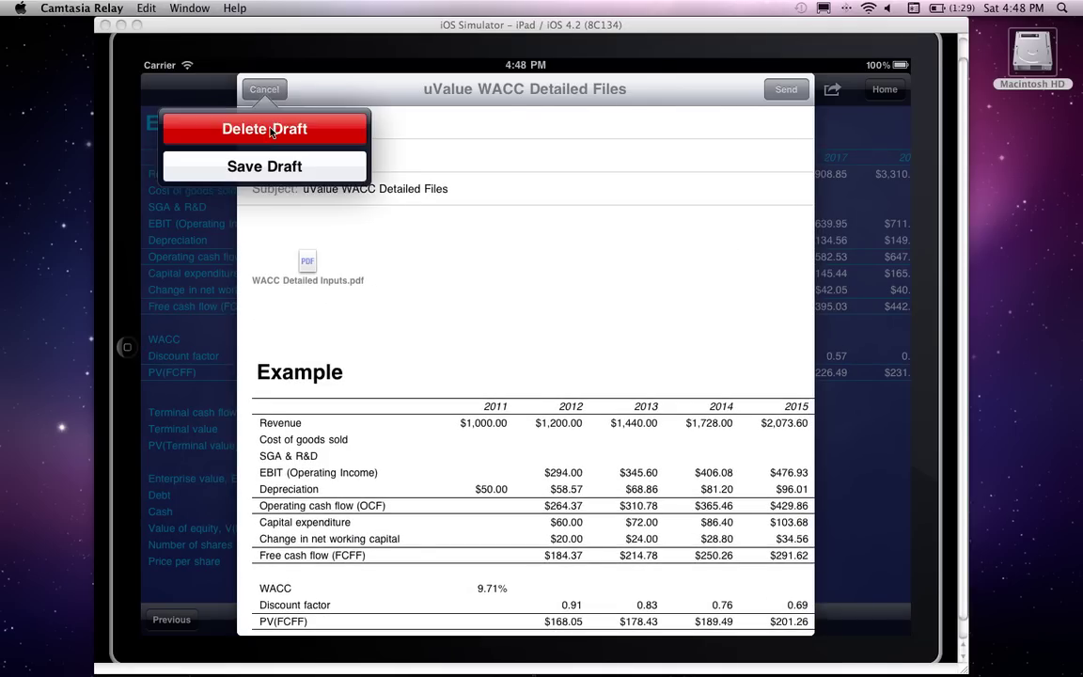
{"action": "left_click", "coordinate": [270, 123]}
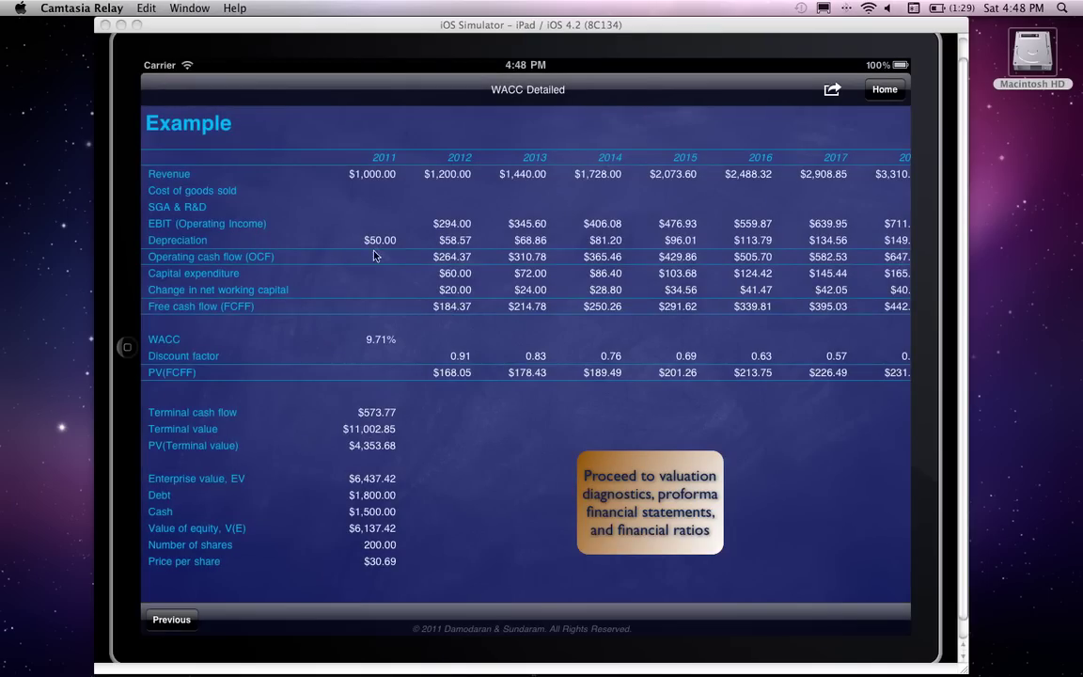
Go back to the cost of capital inputs, set the equity beta to 1, and recalculate the valuation
{"action": "left_click", "coordinate": [170, 621]}
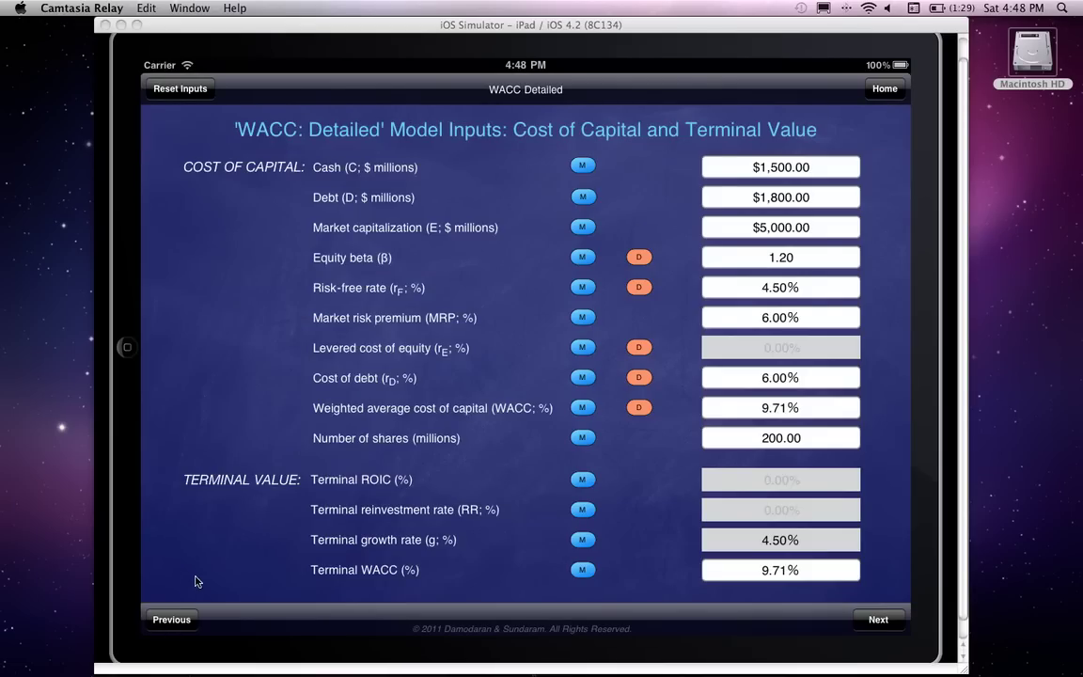
{"action": "left_click", "coordinate": [792, 261]}
{"action": "key", "text": "BackSpace"}
{"action": "key", "text": "BackSpace"}
{"action": "key", "text": "BackSpace"}
{"action": "key", "text": "BackSpace"}
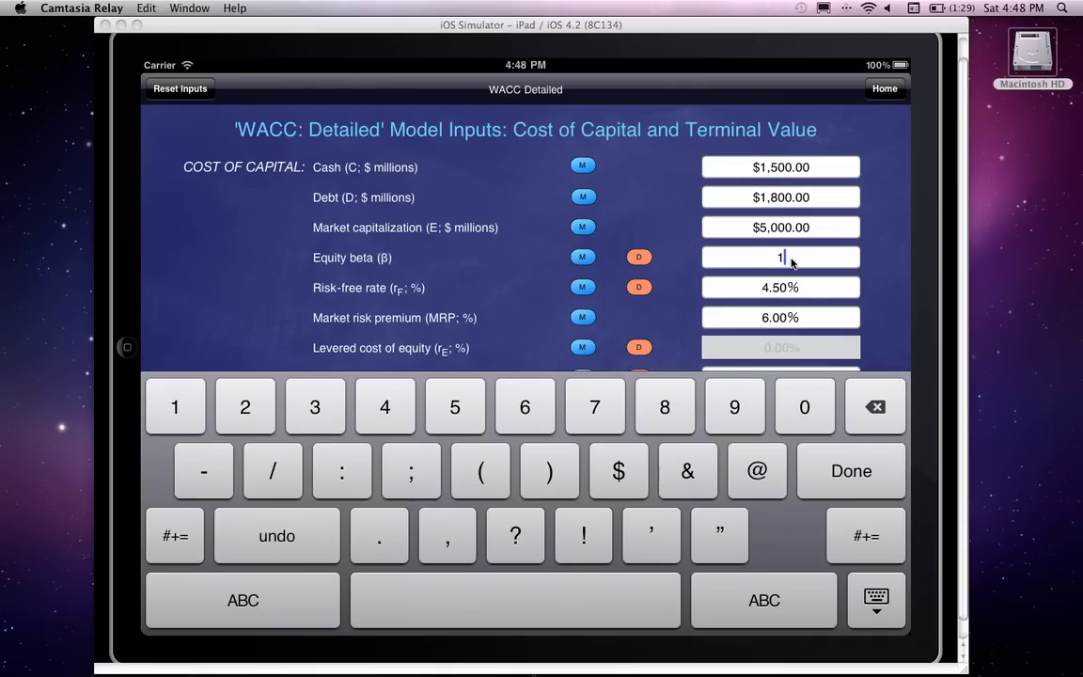
{"action": "type", "text": "1"}
{"action": "key", "text": "Return"}
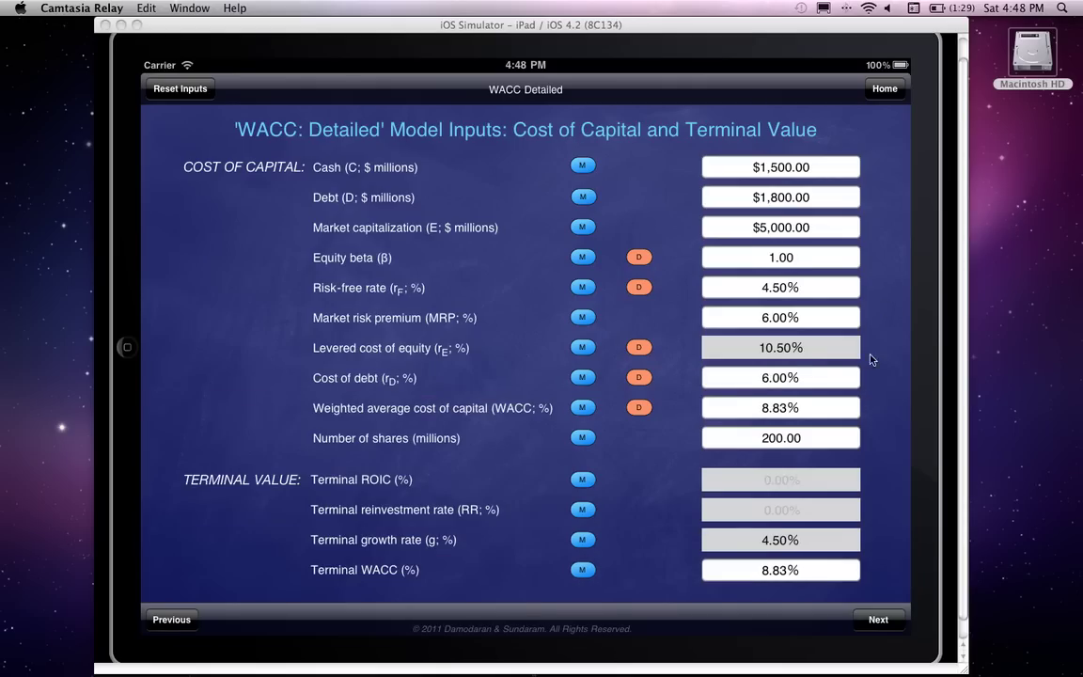
{"action": "left_click", "coordinate": [883, 620]}
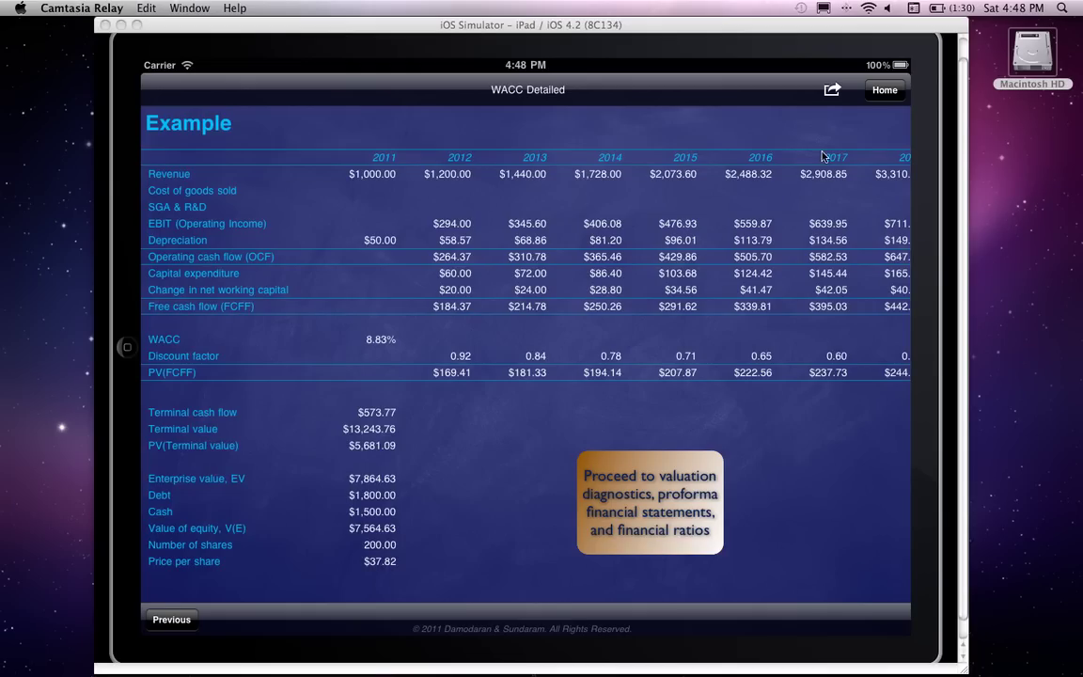
Return to the cost of capital inputs and reset all the model inputs
{"action": "left_click", "coordinate": [167, 623]}
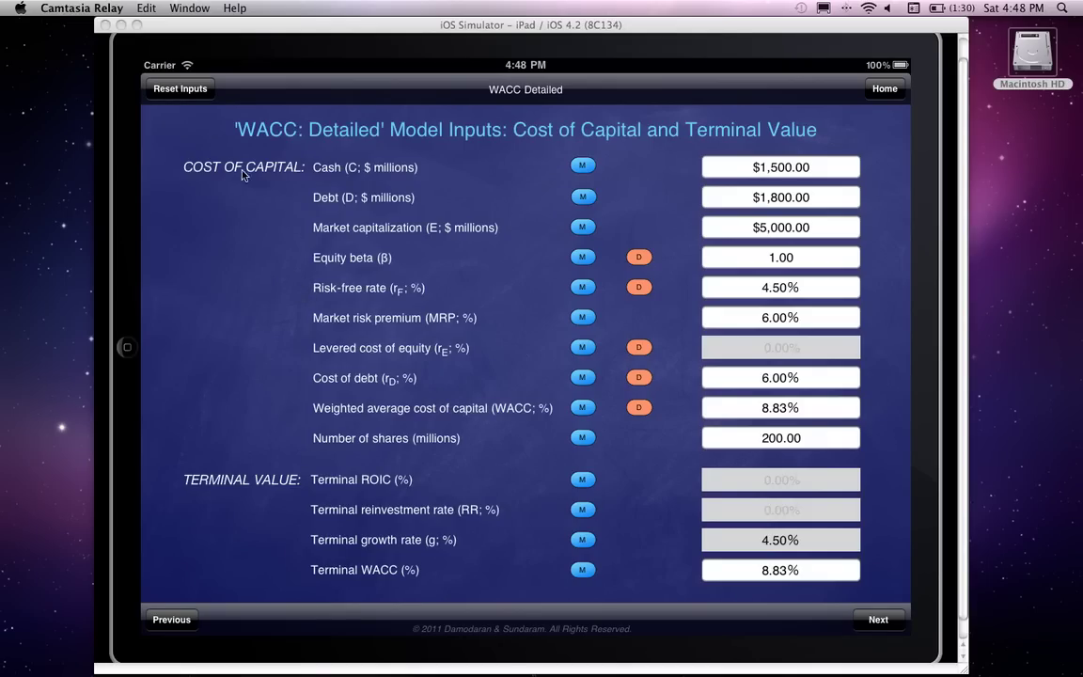
{"action": "left_click", "coordinate": [188, 88]}
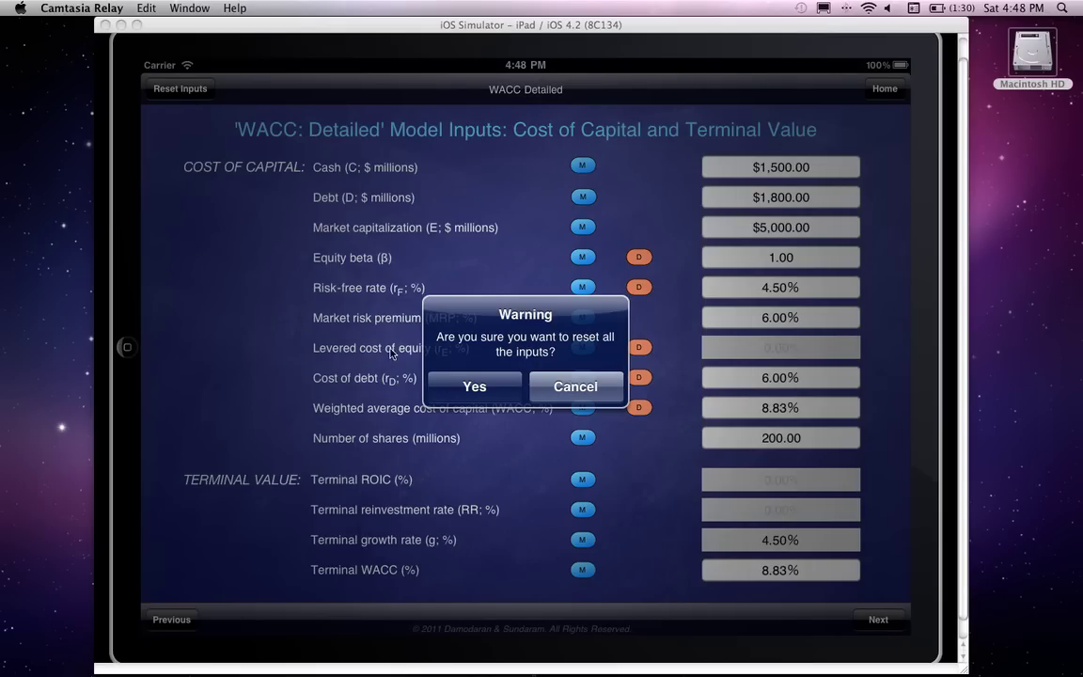
{"action": "left_click", "coordinate": [498, 386]}
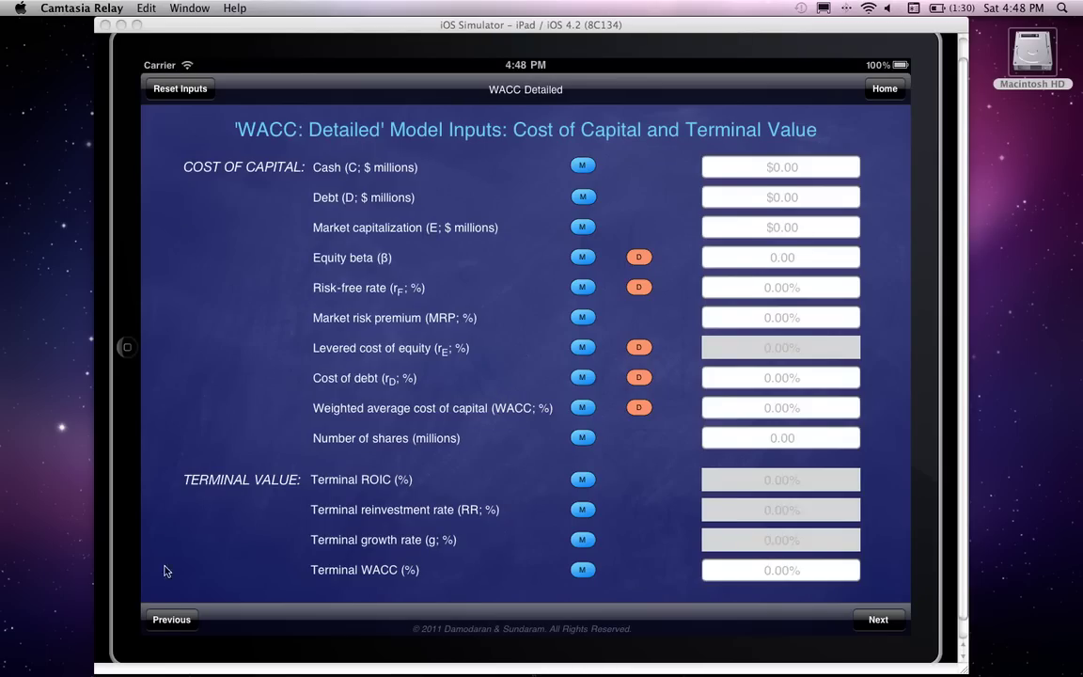
Go back through the cleared cash flow inputs, the key questions and the WACC introduction, and return to the home screen
{"action": "left_click", "coordinate": [171, 621]}
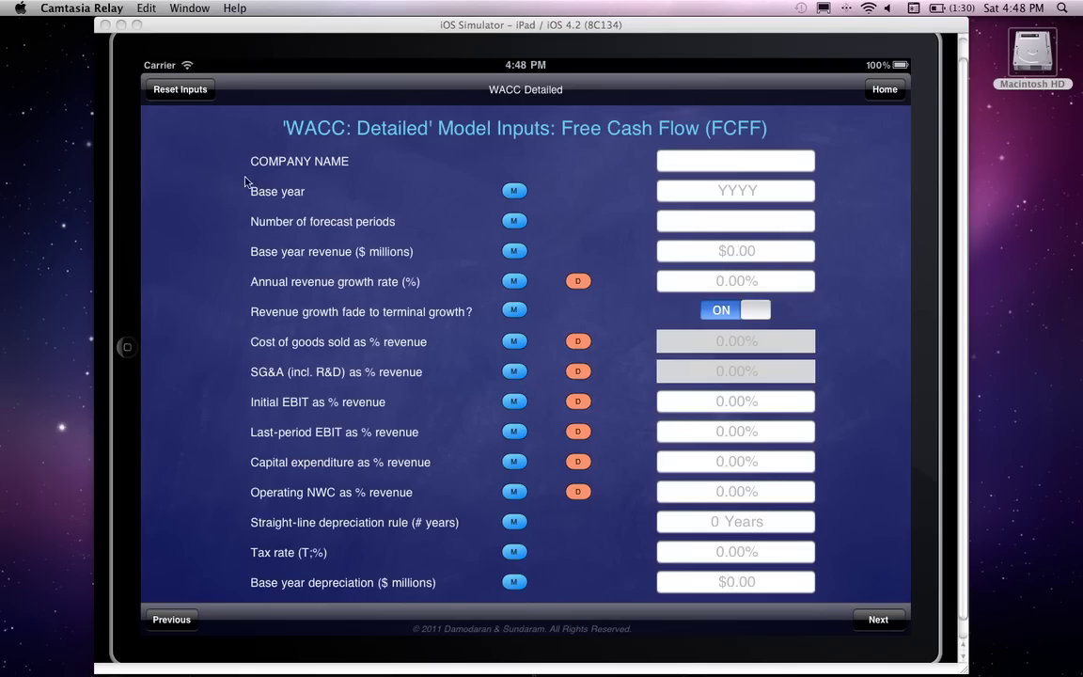
{"action": "left_click", "coordinate": [171, 621]}
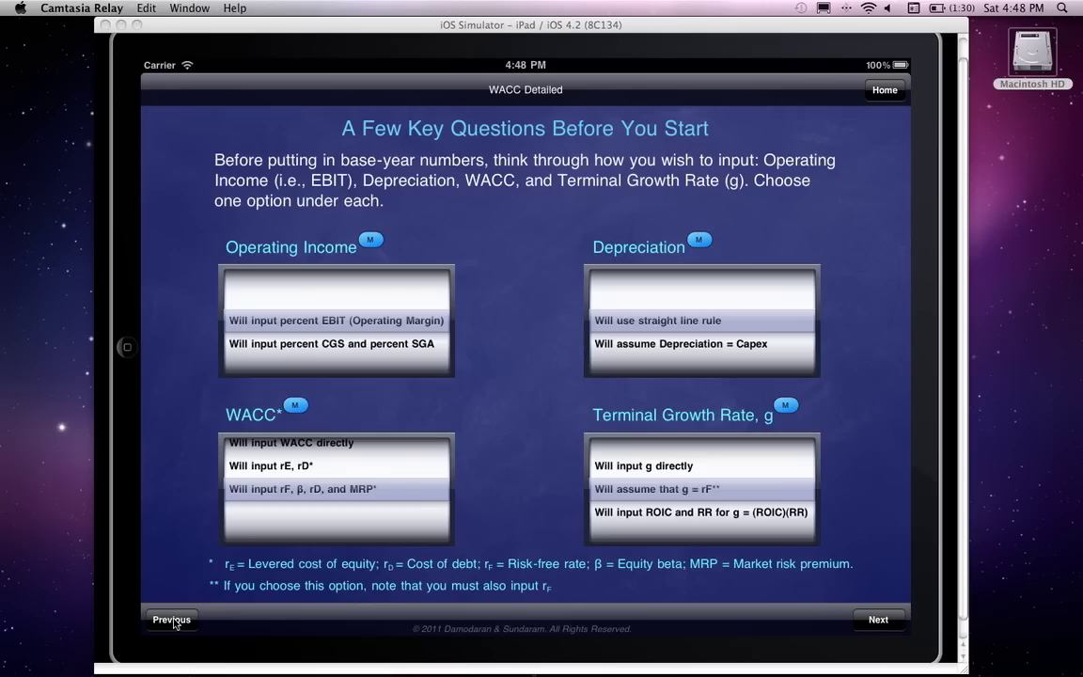
{"action": "left_click", "coordinate": [165, 620]}
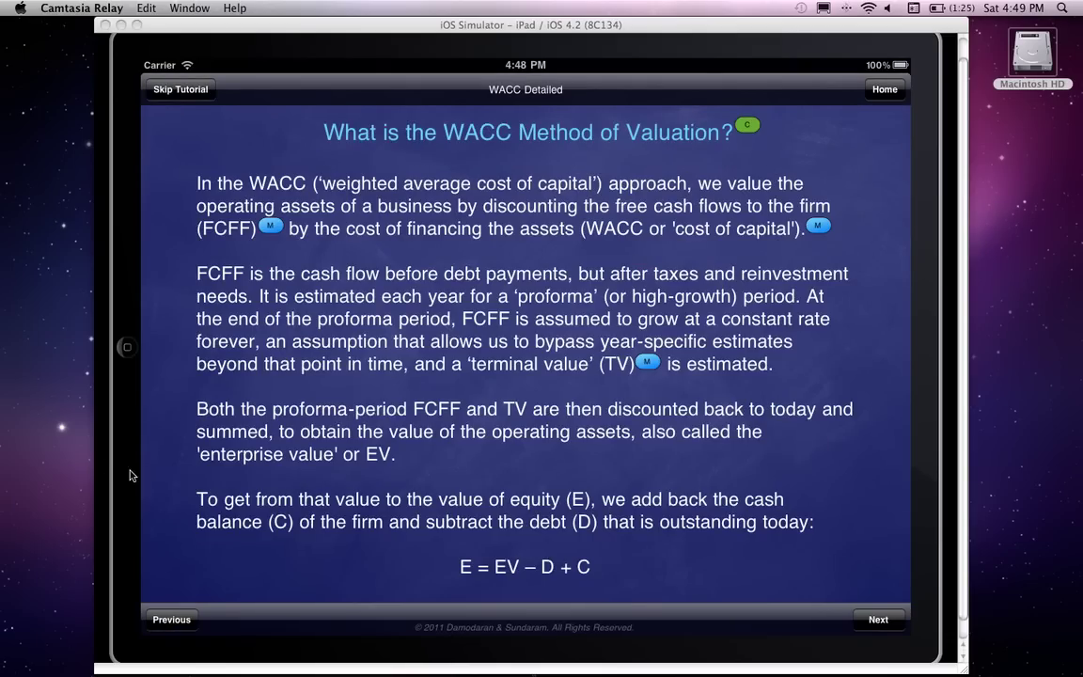
{"action": "left_click", "coordinate": [885, 90]}
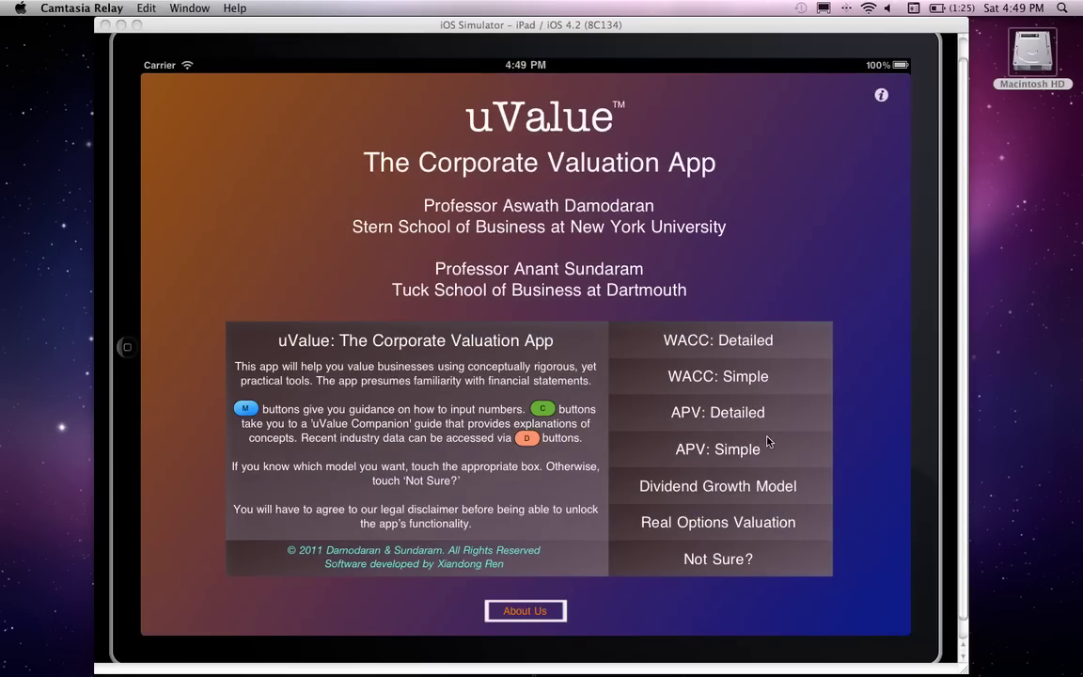